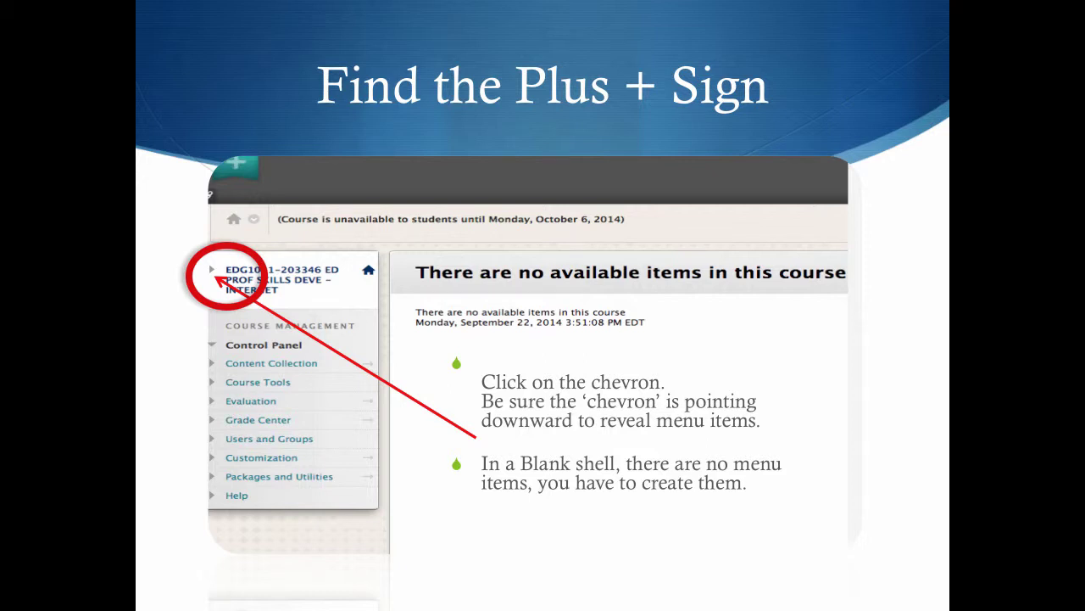
Advance the PowerPoint slideshow to the 'Develop the Tool Bar Adding Menu Items' slide.
key(Right)
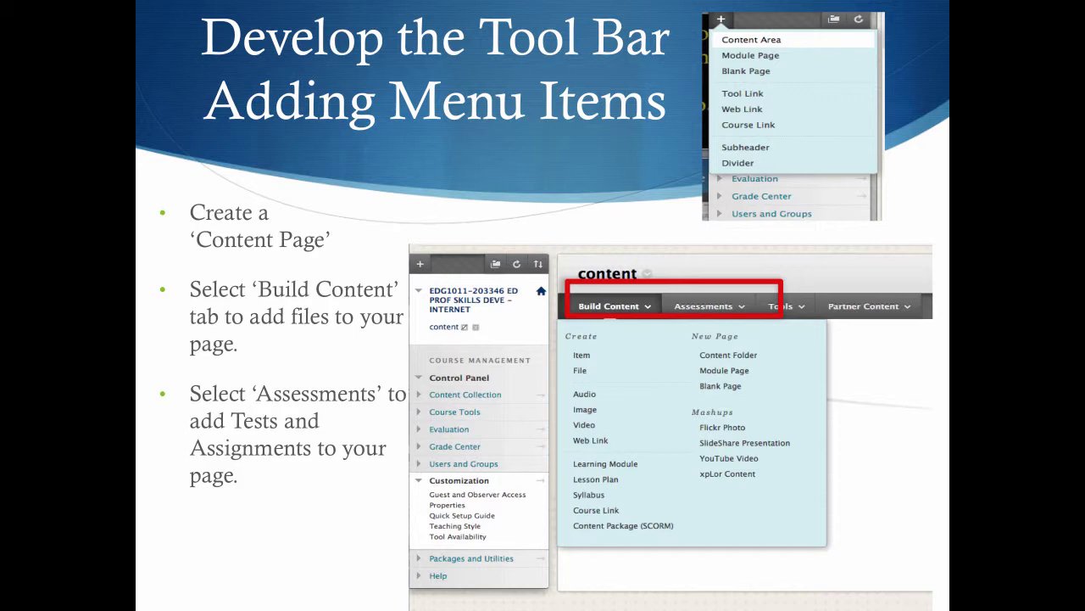
Advance through the remaining slides to the final 'Questions?' slide and leave the slideshow.
key(Right)
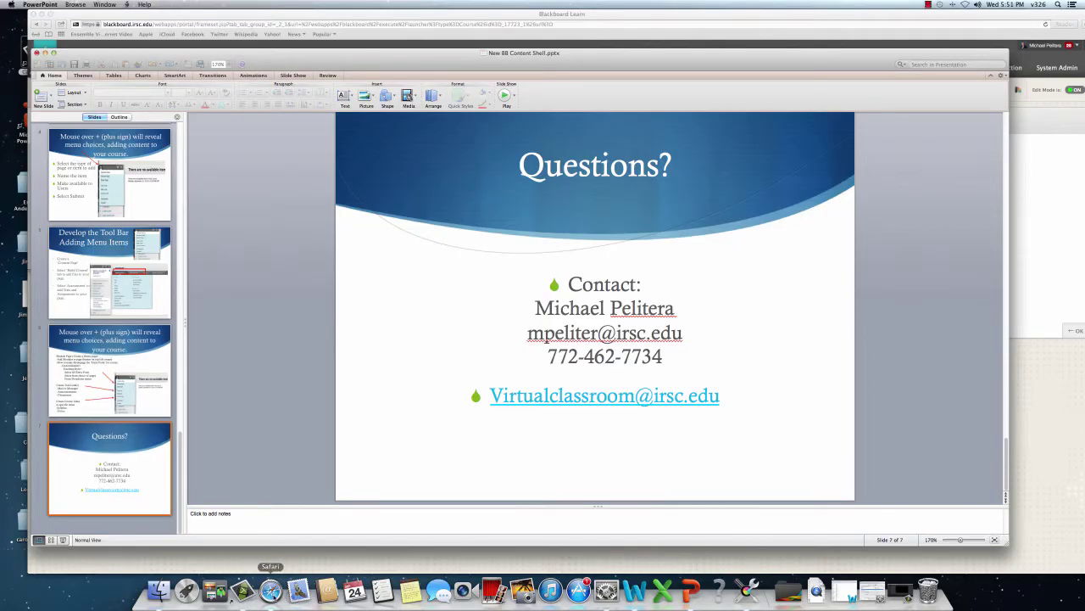
Bring the Blackboard course page forward and open the + menu of addable course-menu items.
click(271, 589)
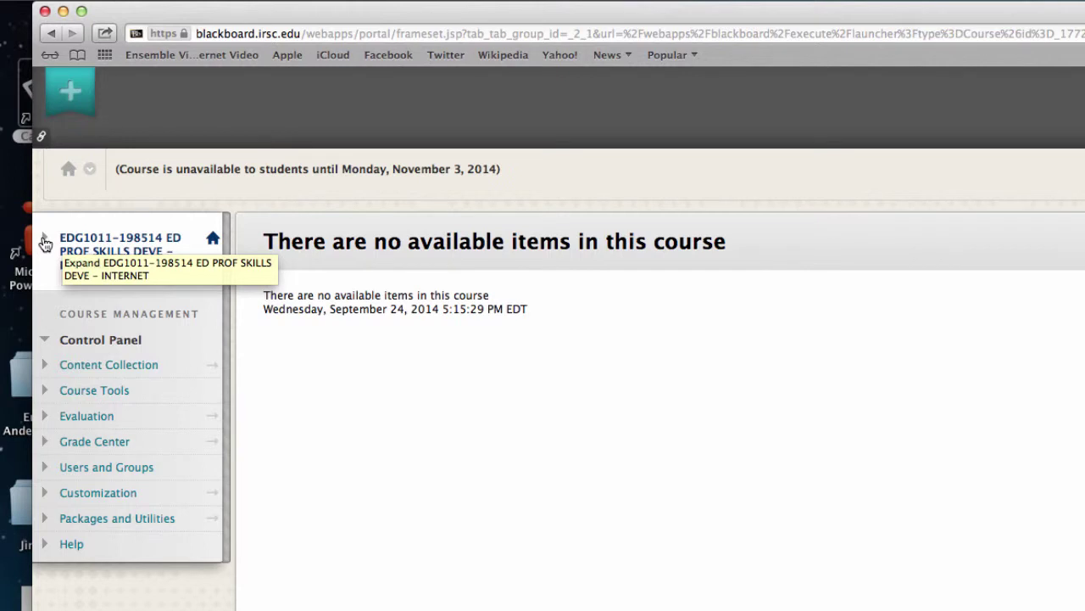
click(45, 243)
click(46, 227)
click(945, 308)
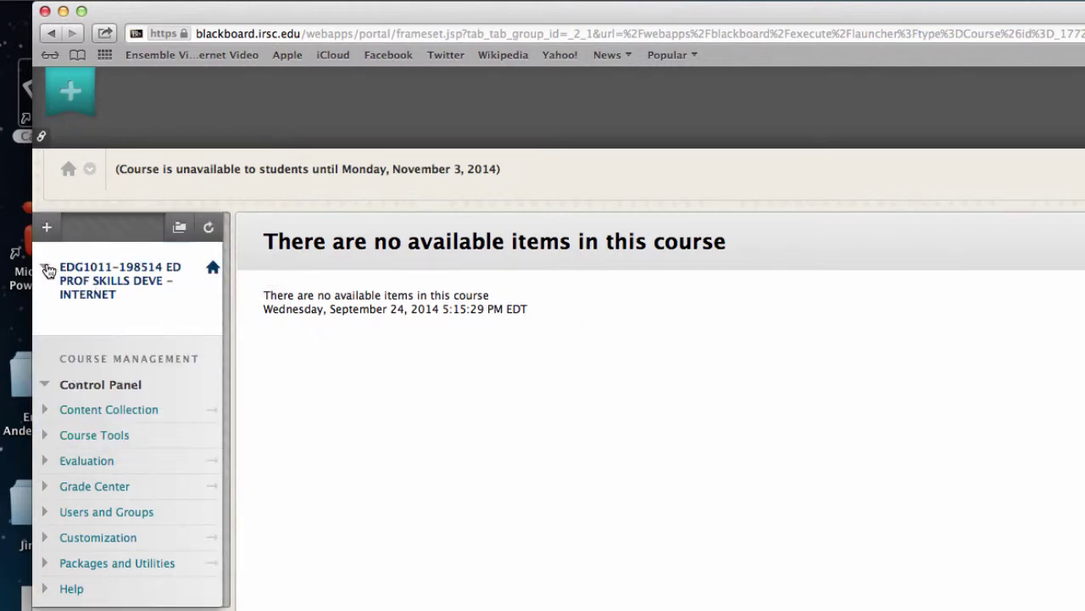
click(46, 228)
click(330, 354)
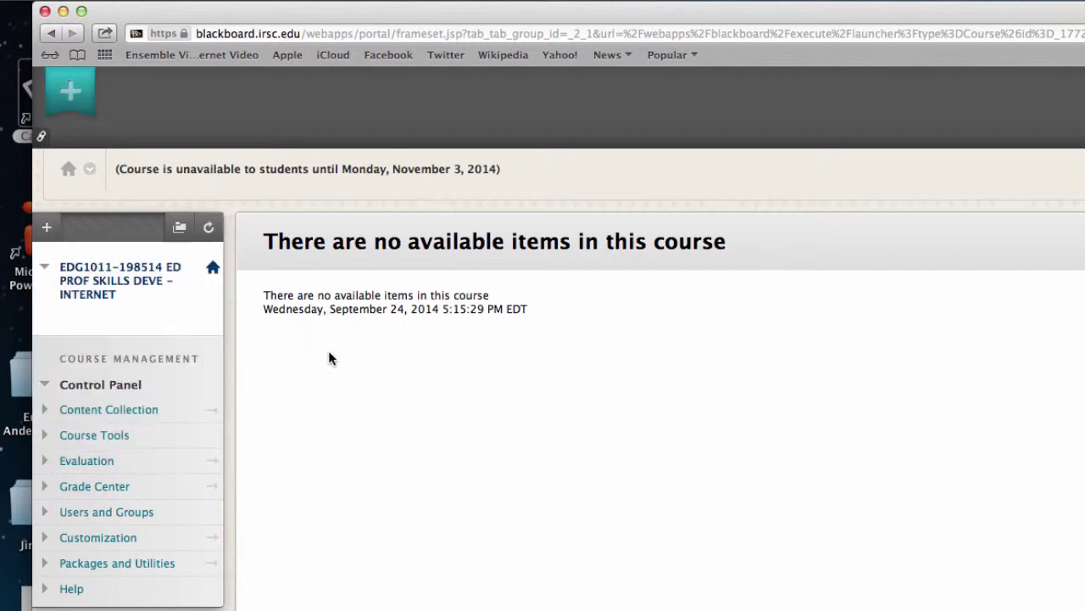
click(45, 271)
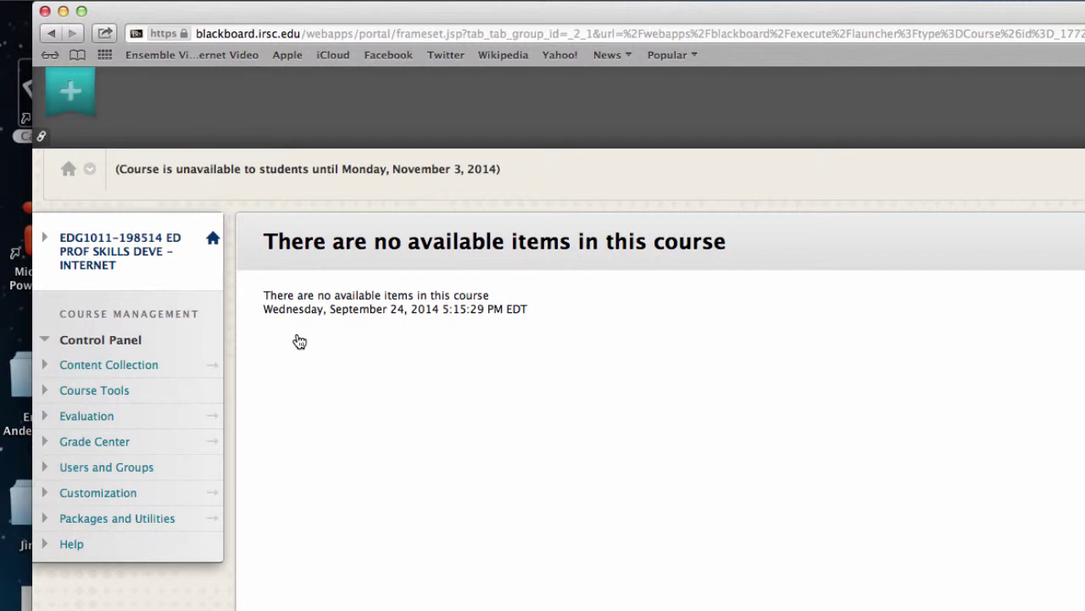
click(45, 243)
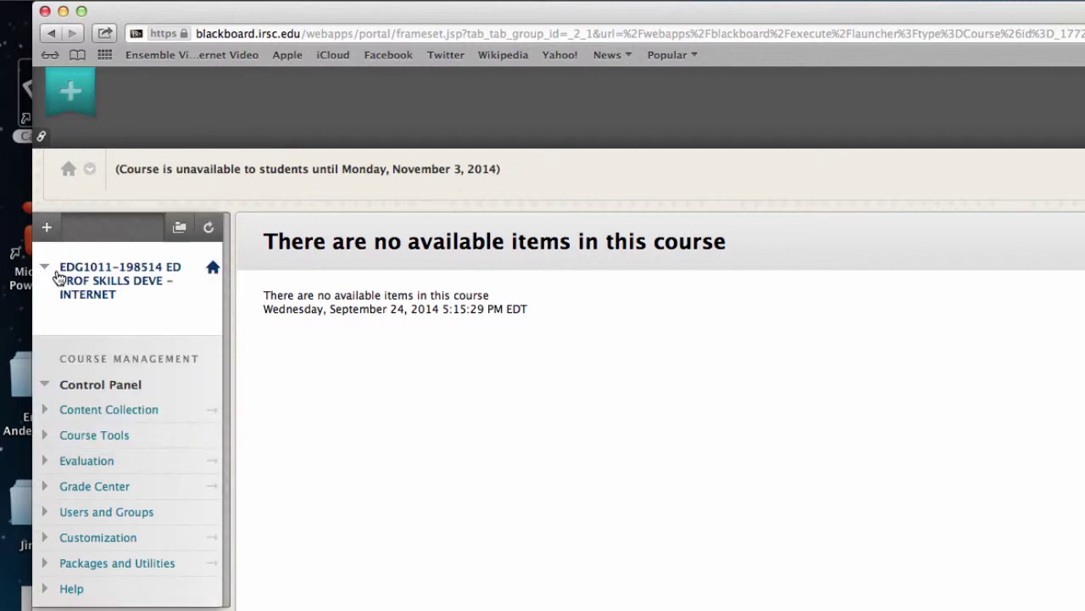
click(47, 227)
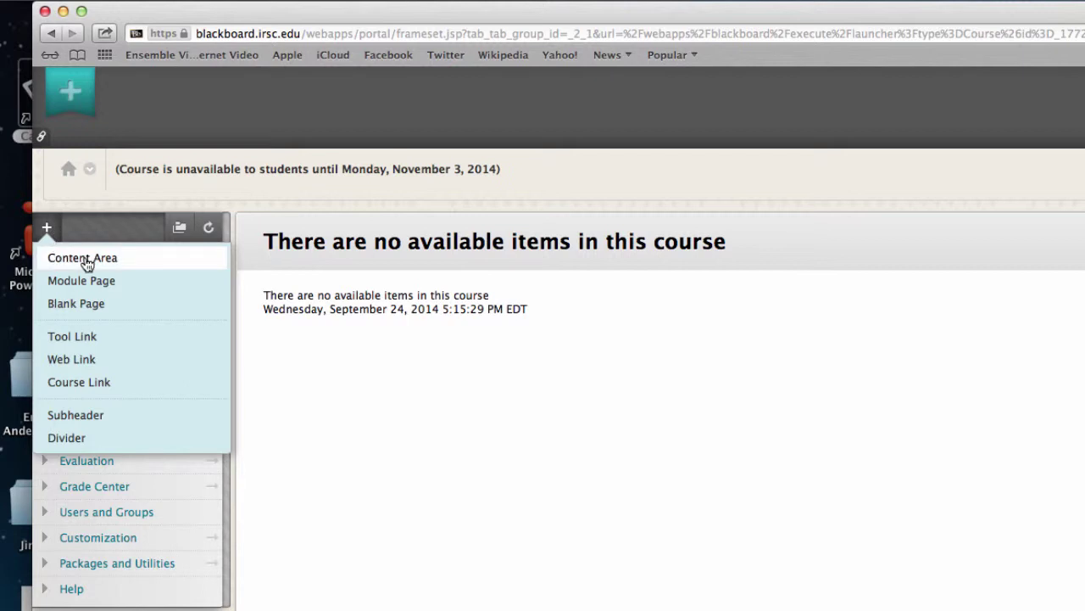
Start a Content Area named 'Course Content' and mark it available to users.
click(88, 260)
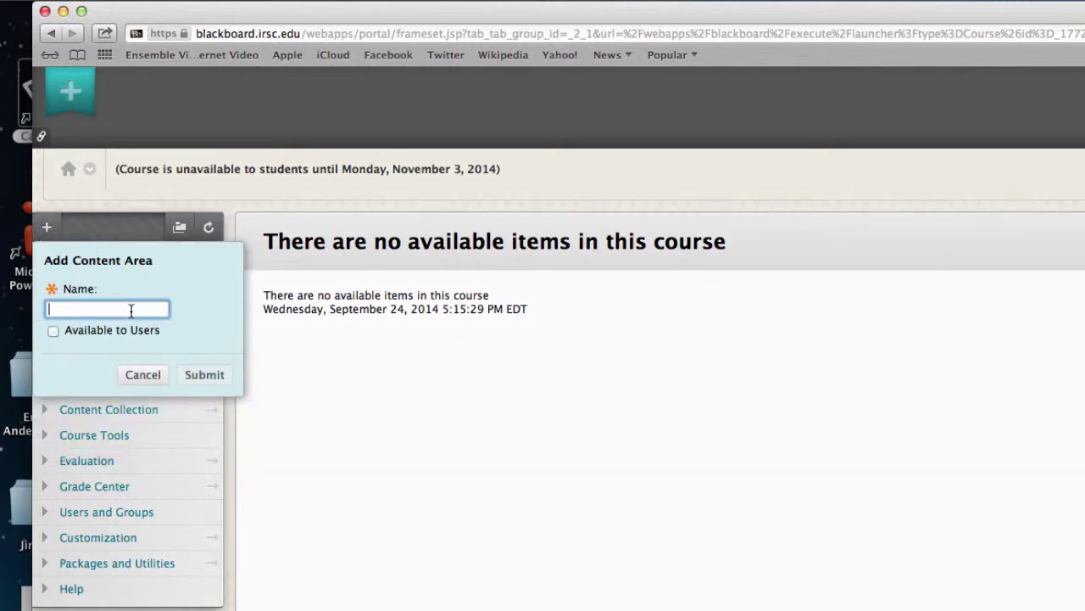
text(Cour)
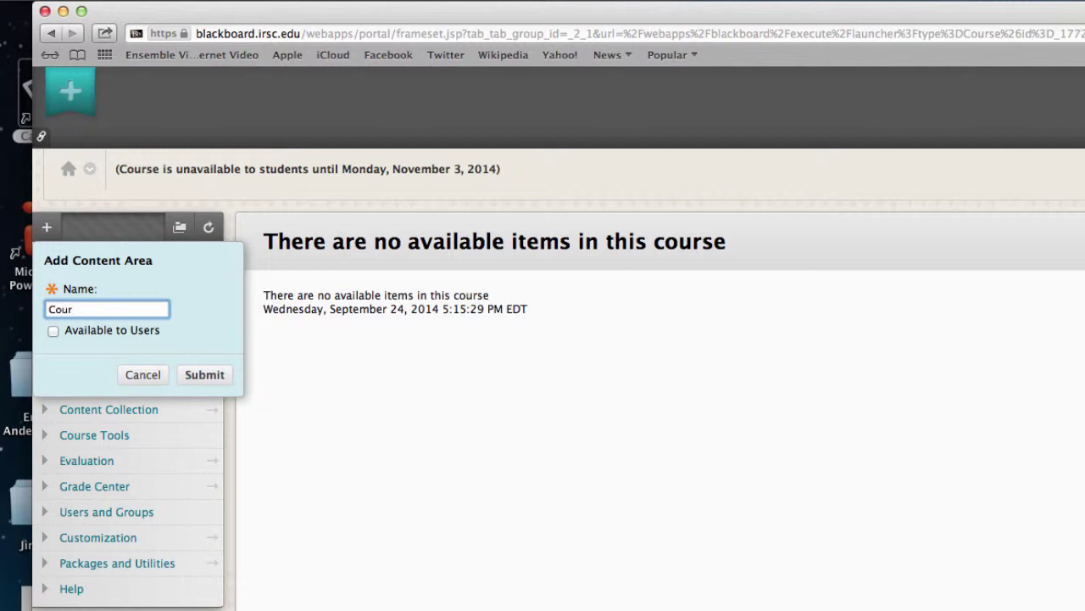
text(se Content)
click(54, 331)
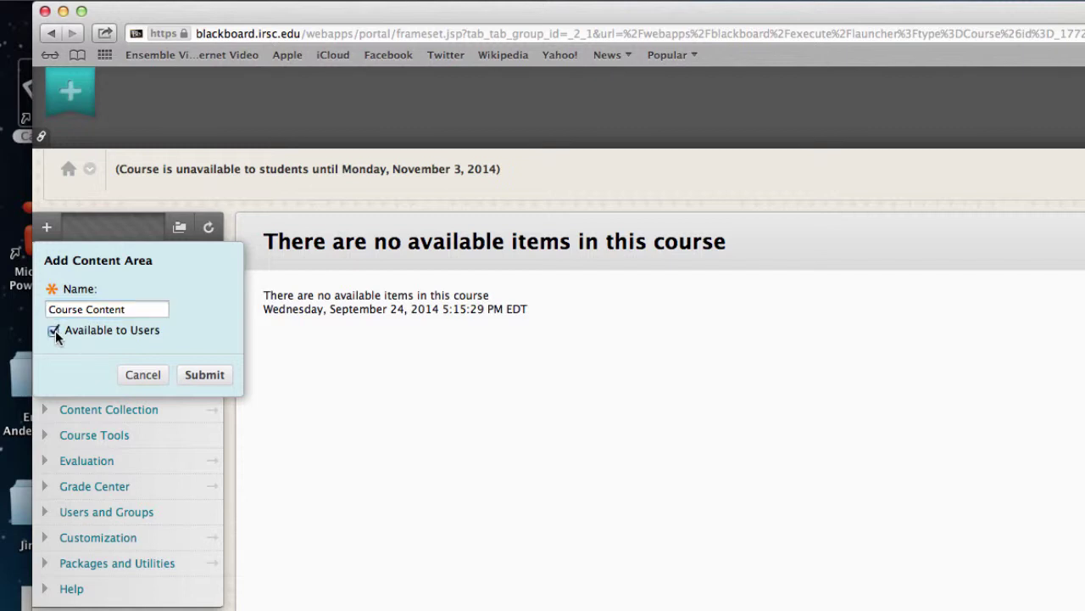
Submit the Course Content area, open its page, and show the Build Content types.
click(202, 376)
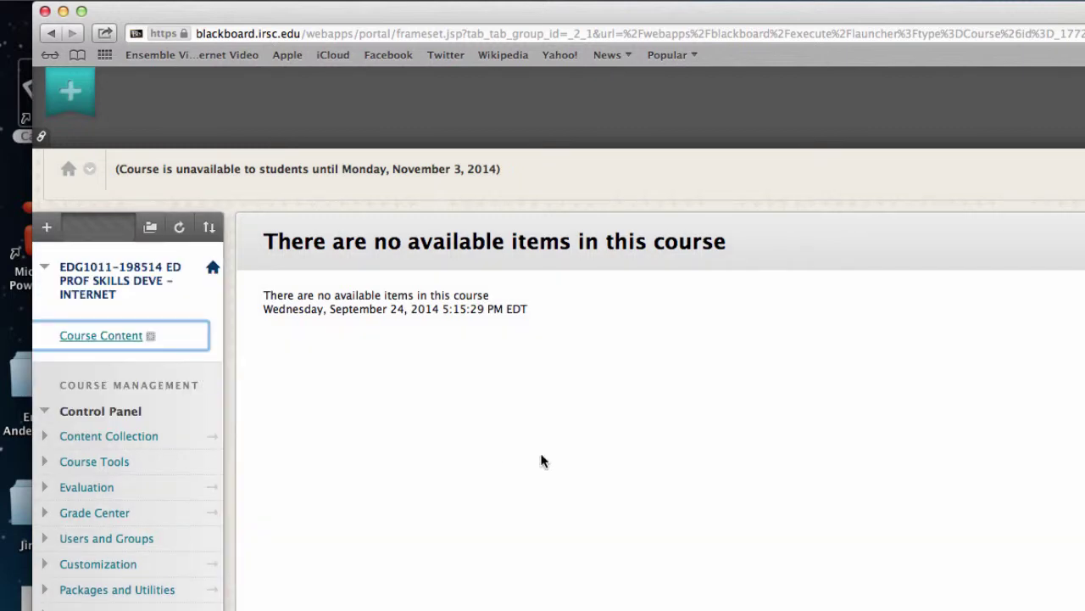
click(124, 339)
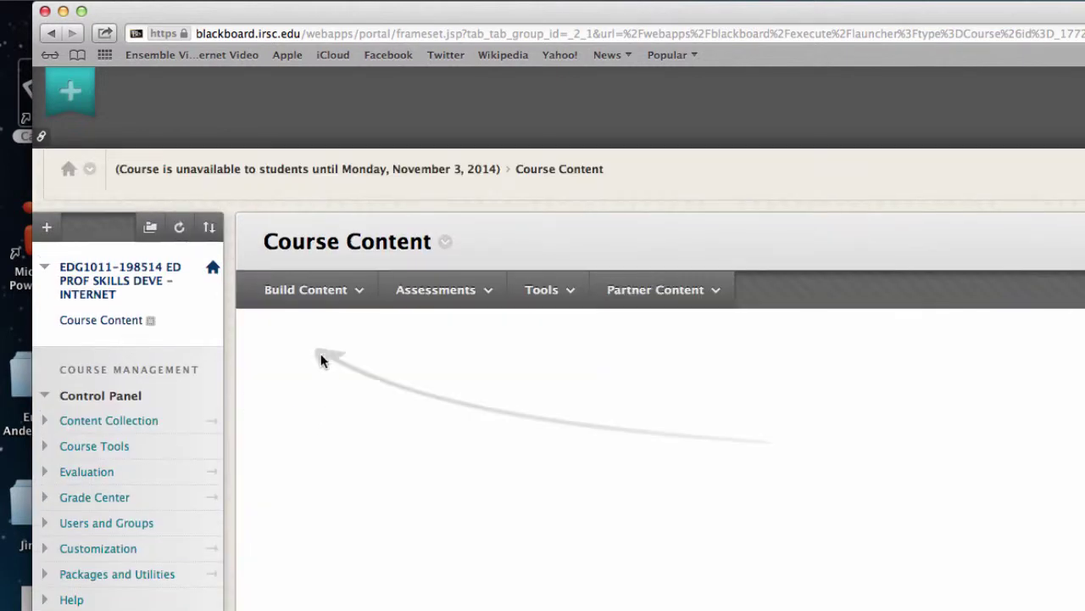
click(337, 290)
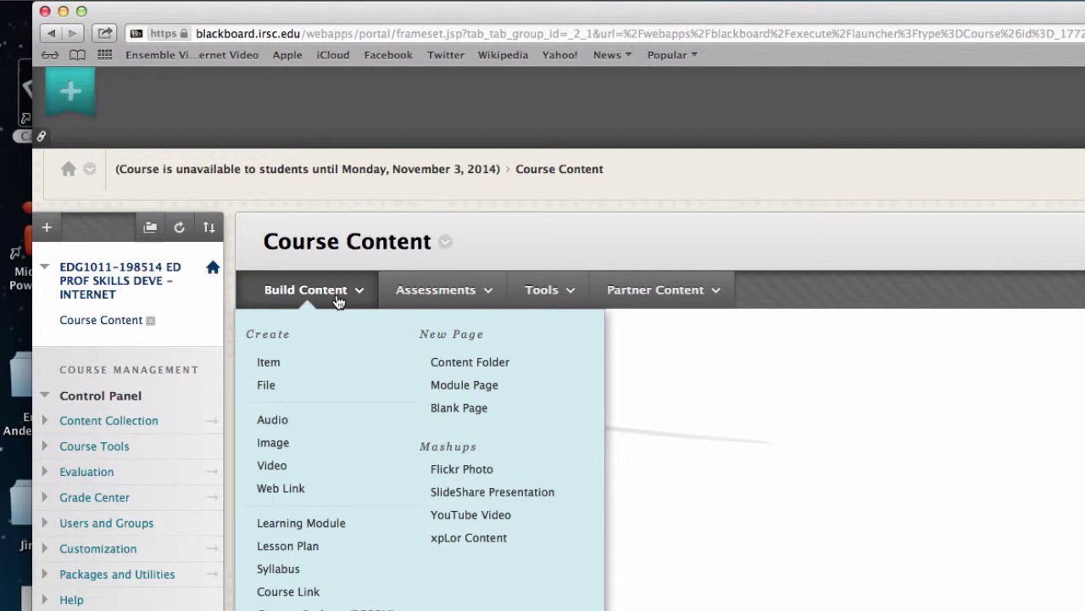
click(437, 290)
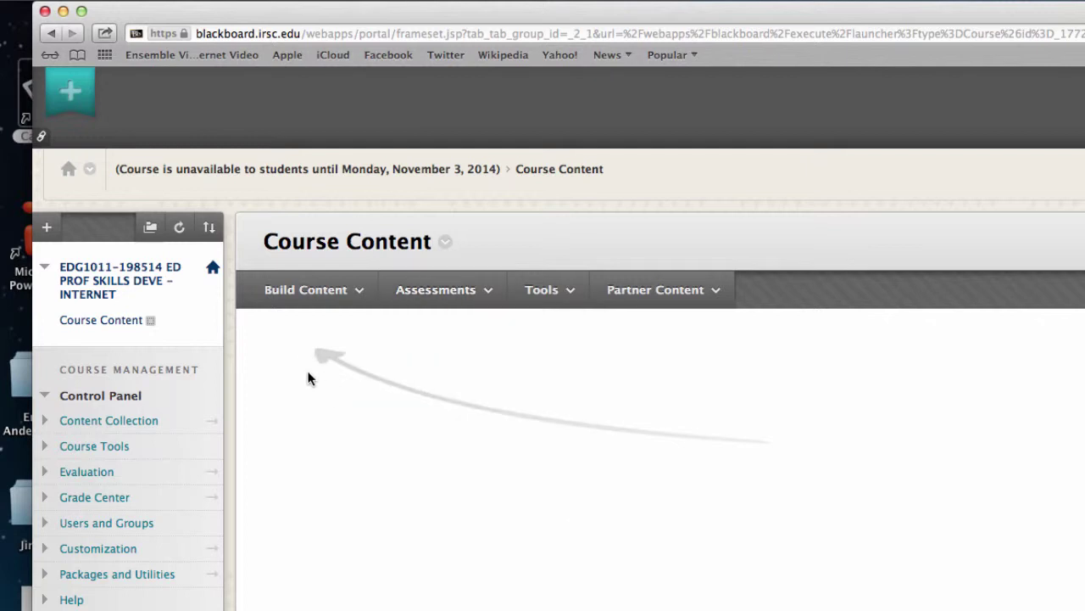
click(303, 297)
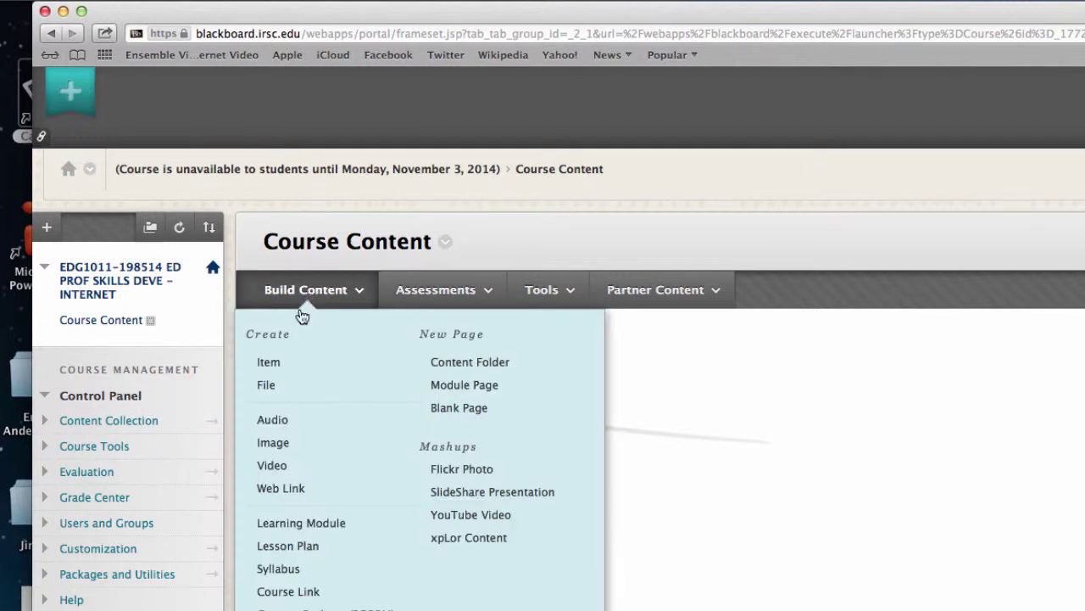
Start a File item named 'Course itme #1' in Course Content.
click(267, 385)
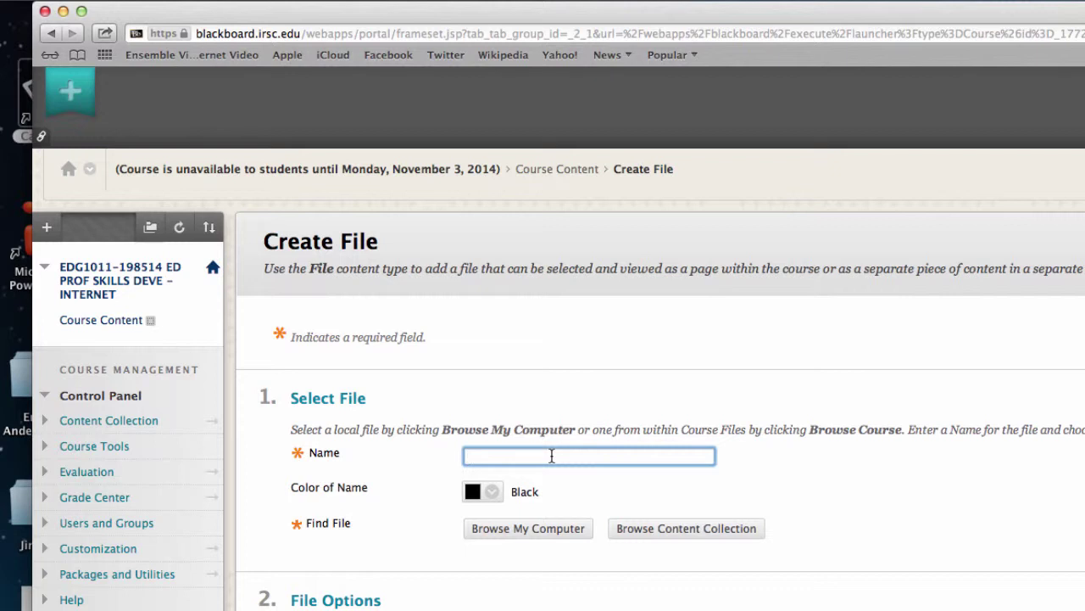
text(Course jtme #1)
Attach New BB Content Shell.pdf from the computer and turn on Track Number of Views.
click(536, 528)
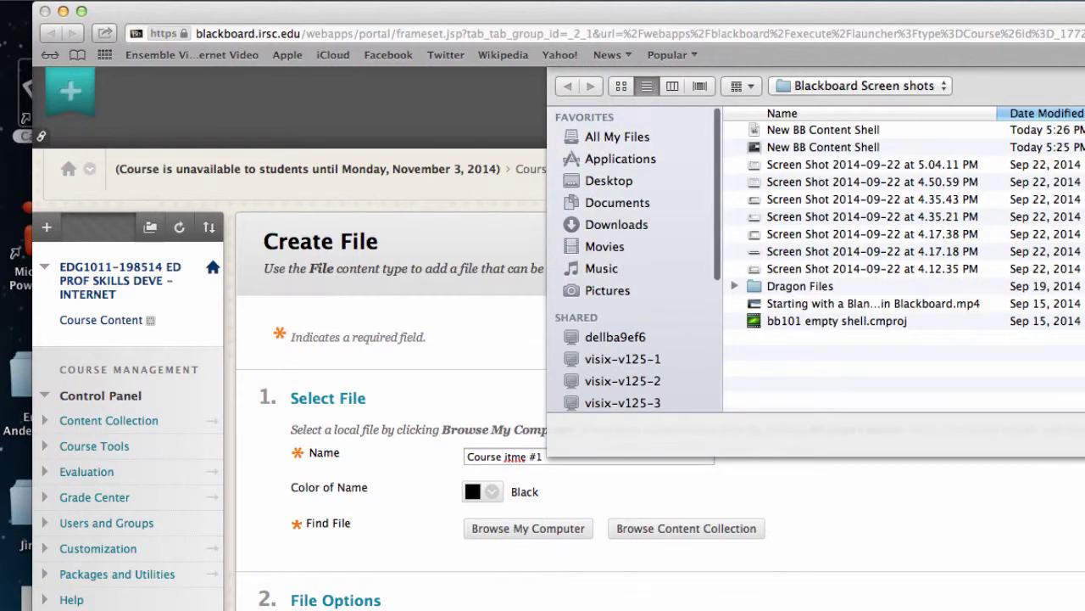
click(827, 129)
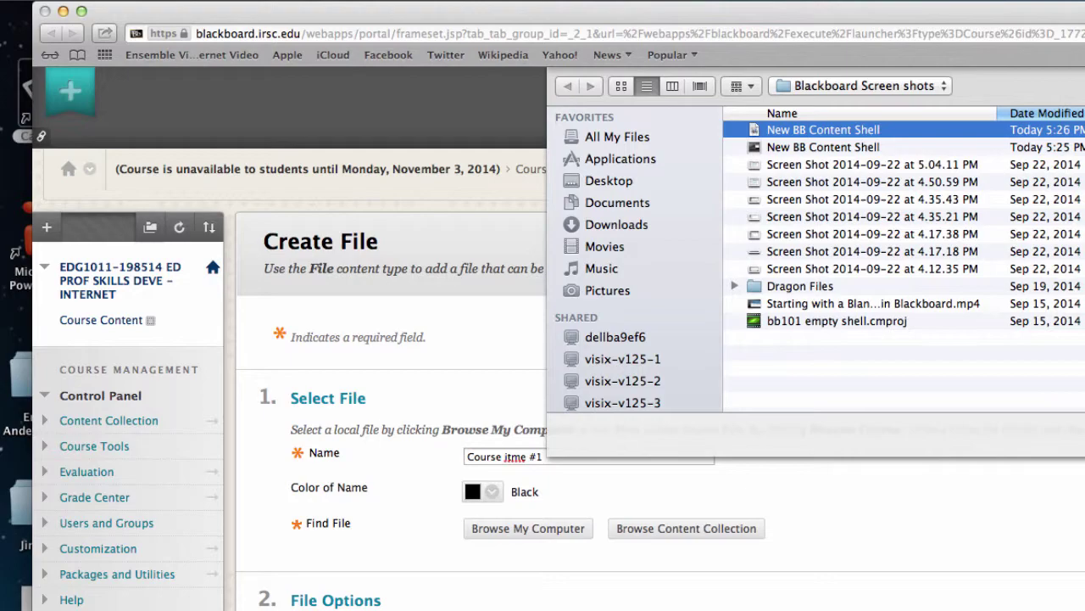
key(Return)
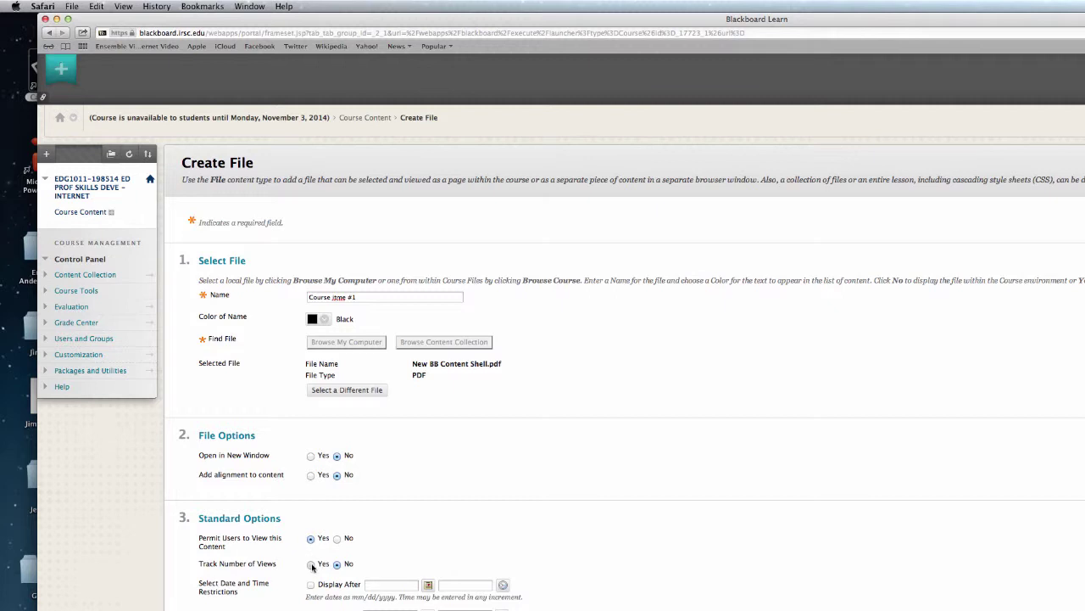
click(311, 564)
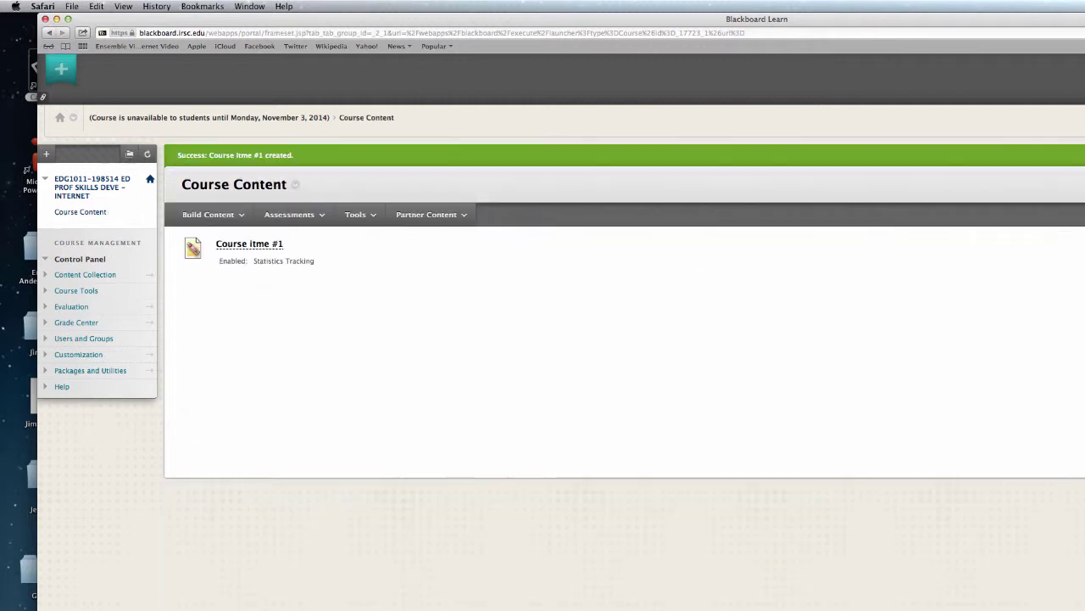
Open 'Course itme #1' and scroll through its embedded PDF slides.
click(228, 229)
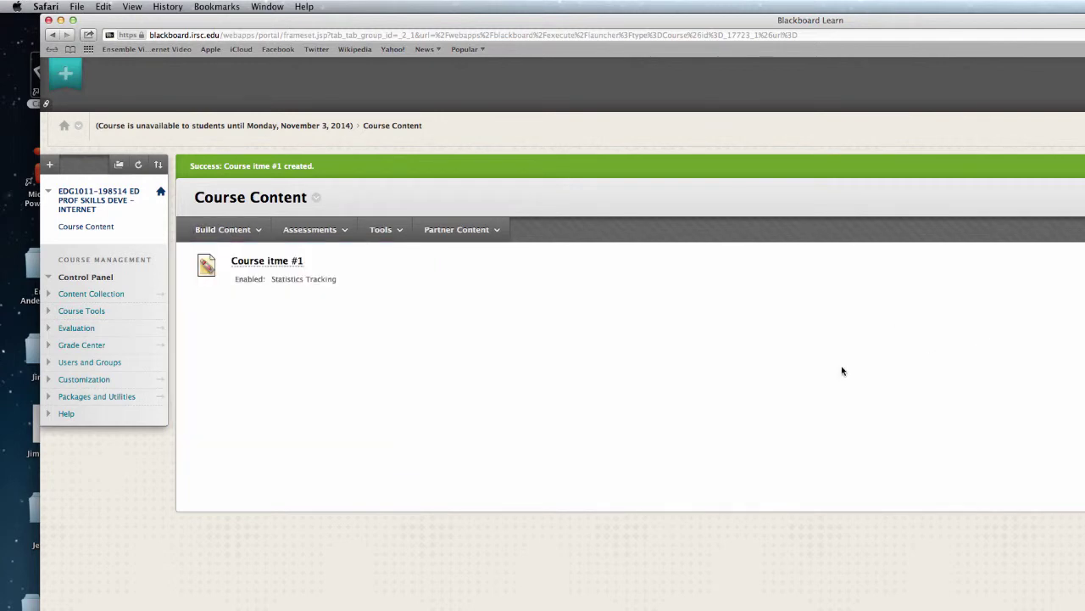
click(284, 262)
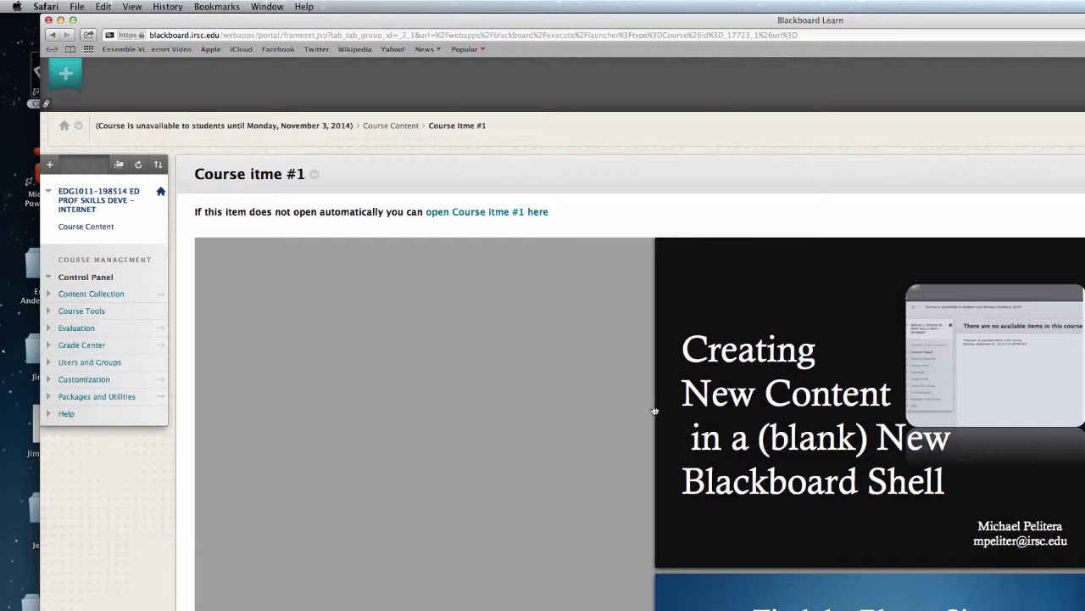
scroll(621, 511, down, 3)
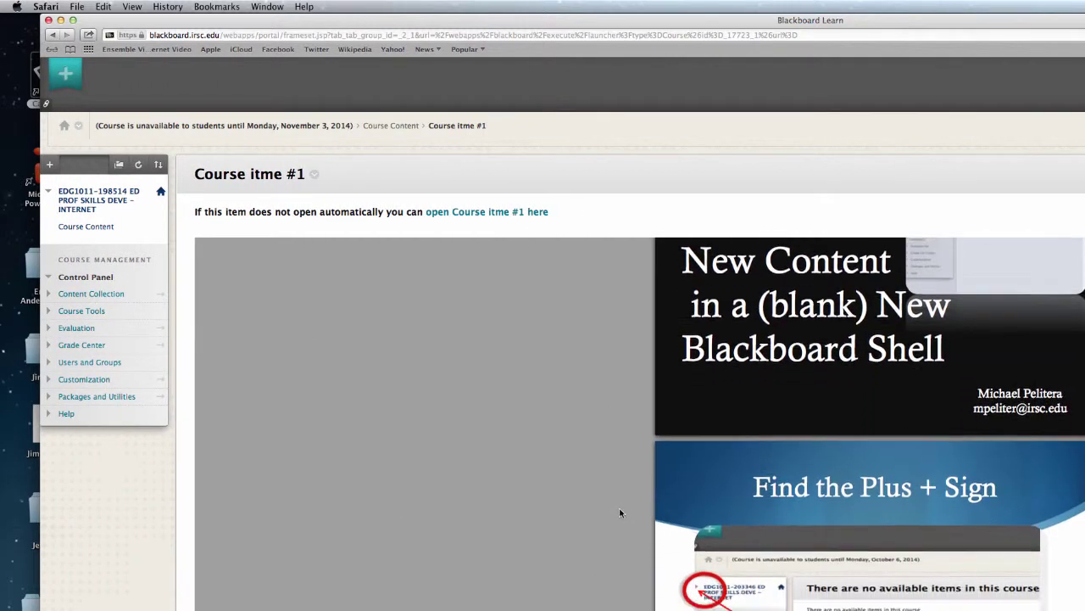
scroll(619, 509, down, 6)
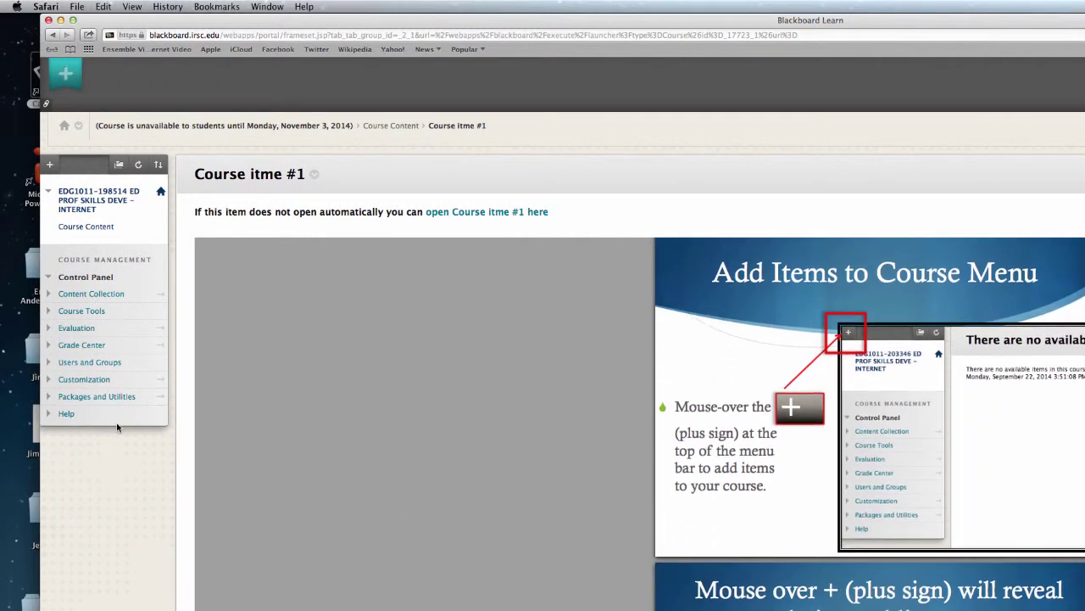
Add a Module Page called 'home page' to the course menu, available to users.
mouse_move(47, 166)
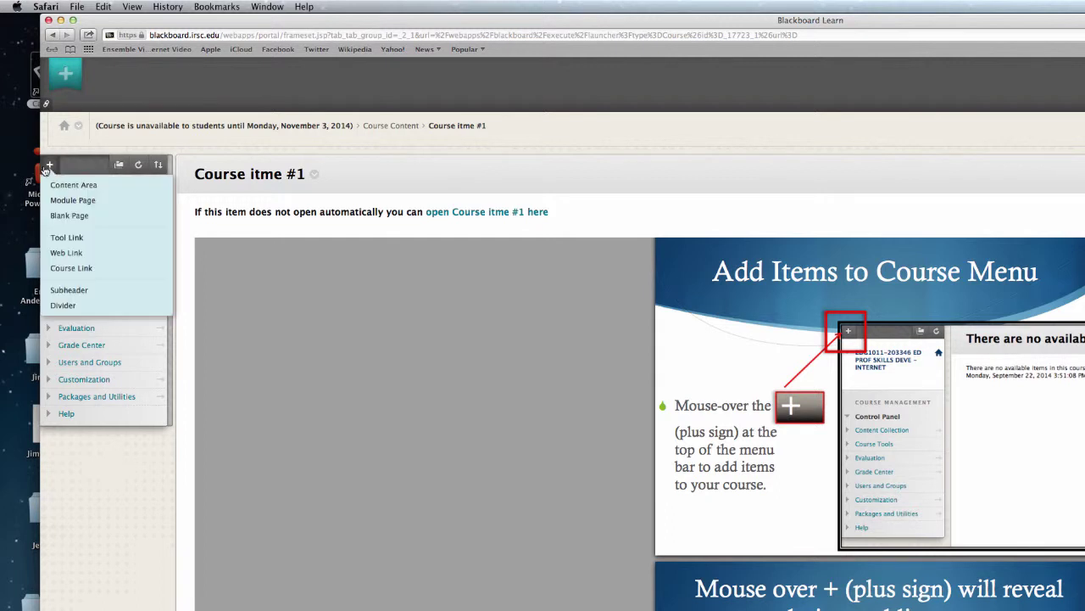
click(89, 203)
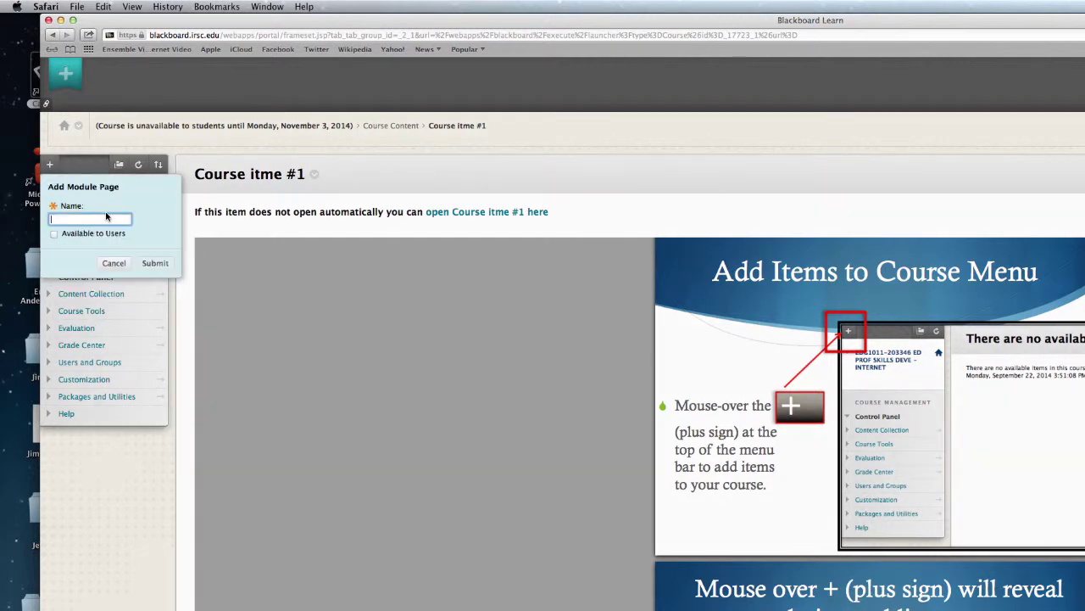
text(home page)
click(55, 234)
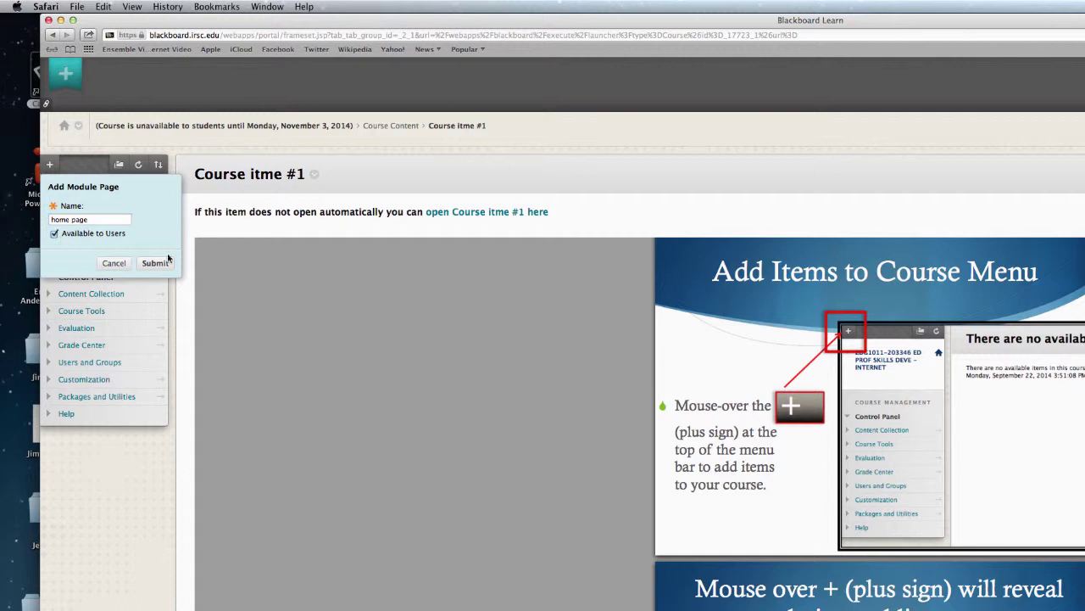
click(154, 264)
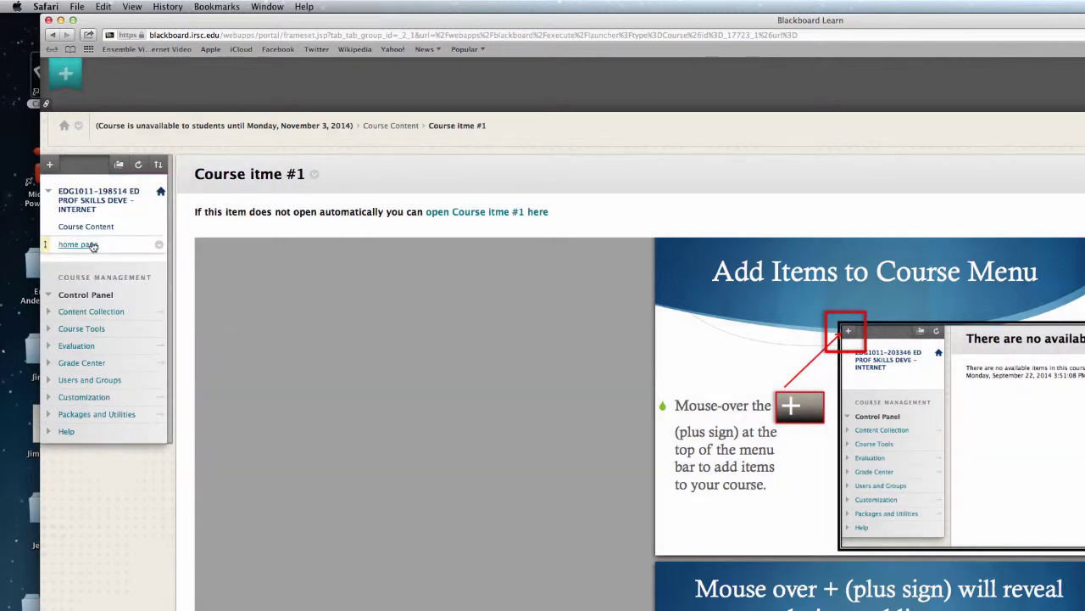
Put the Calculator, Dictionary, My Announcements and My Messages modules on the home page.
click(78, 244)
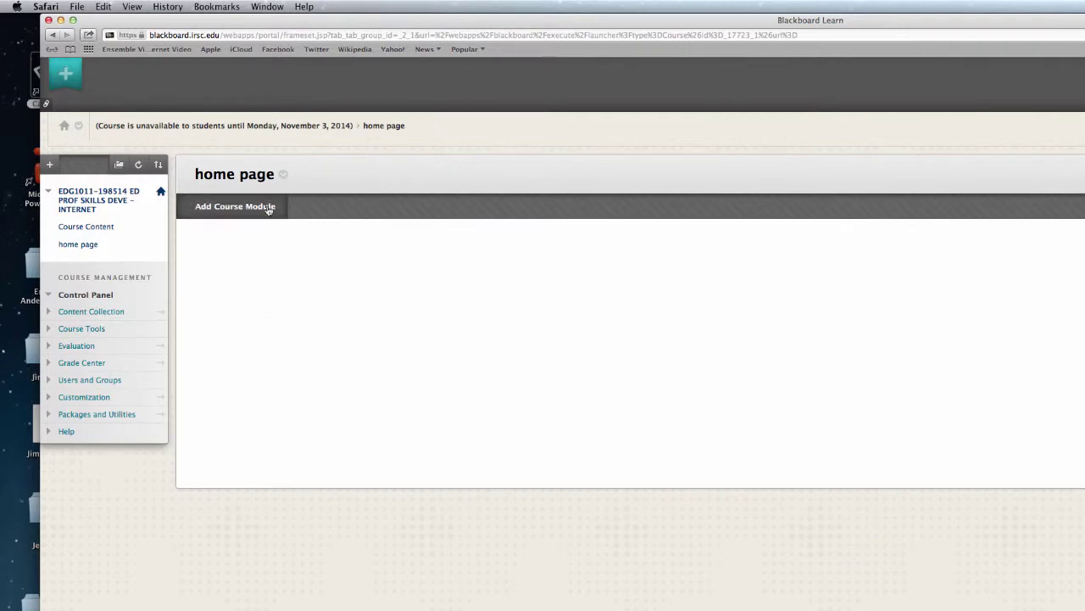
click(262, 208)
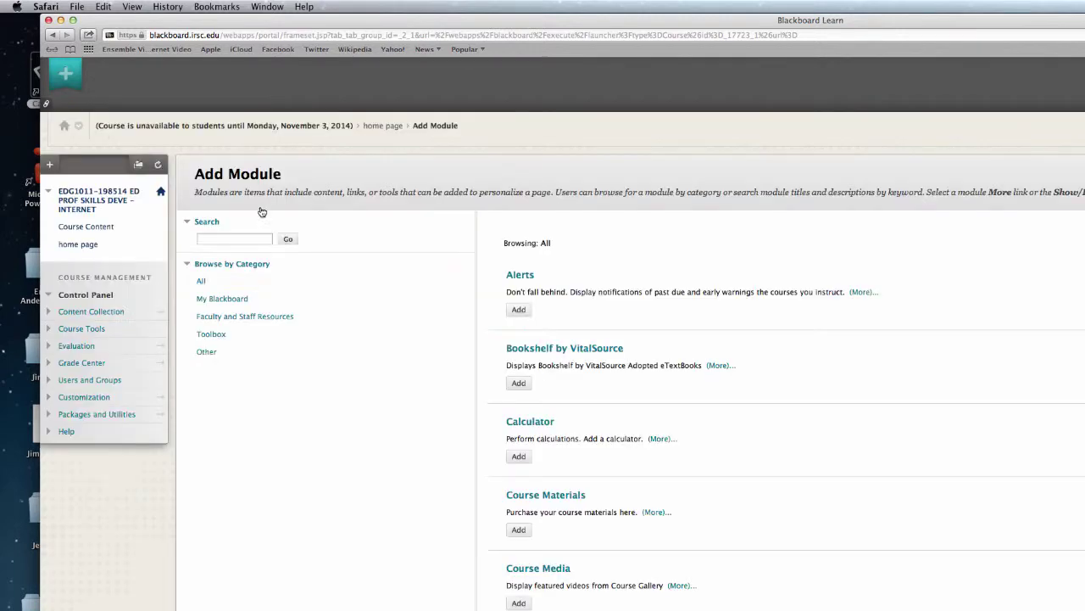
click(521, 458)
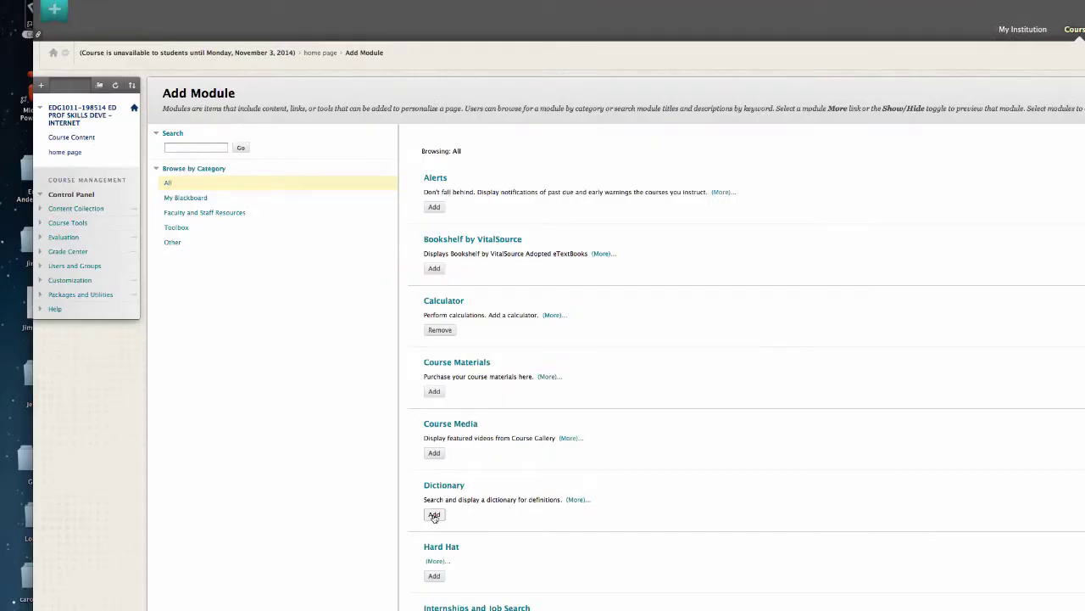
click(434, 514)
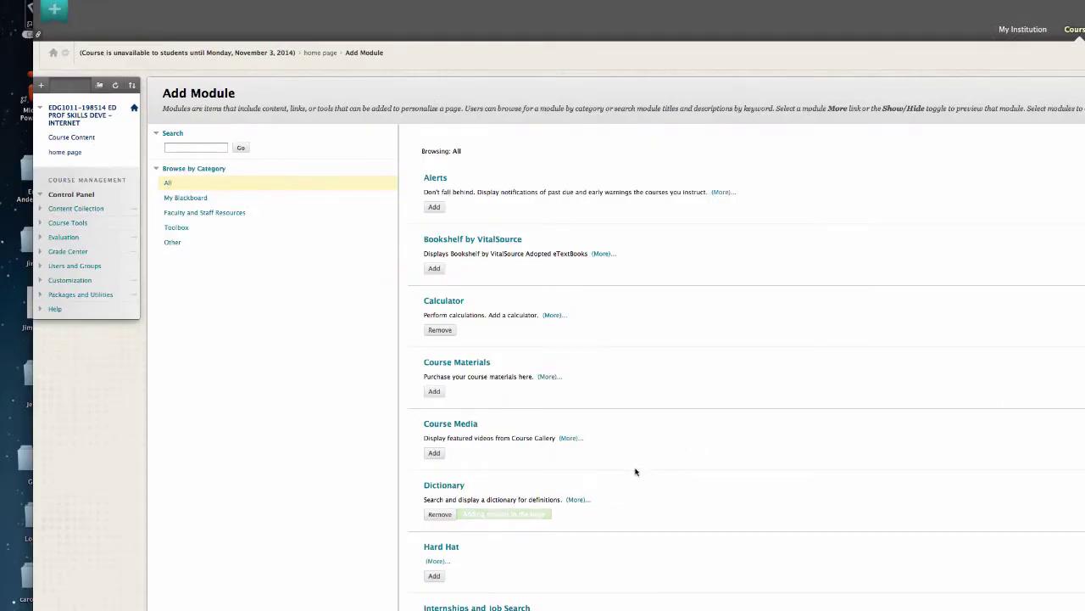
scroll(641, 471, down, 1)
scroll(634, 461, down, 5)
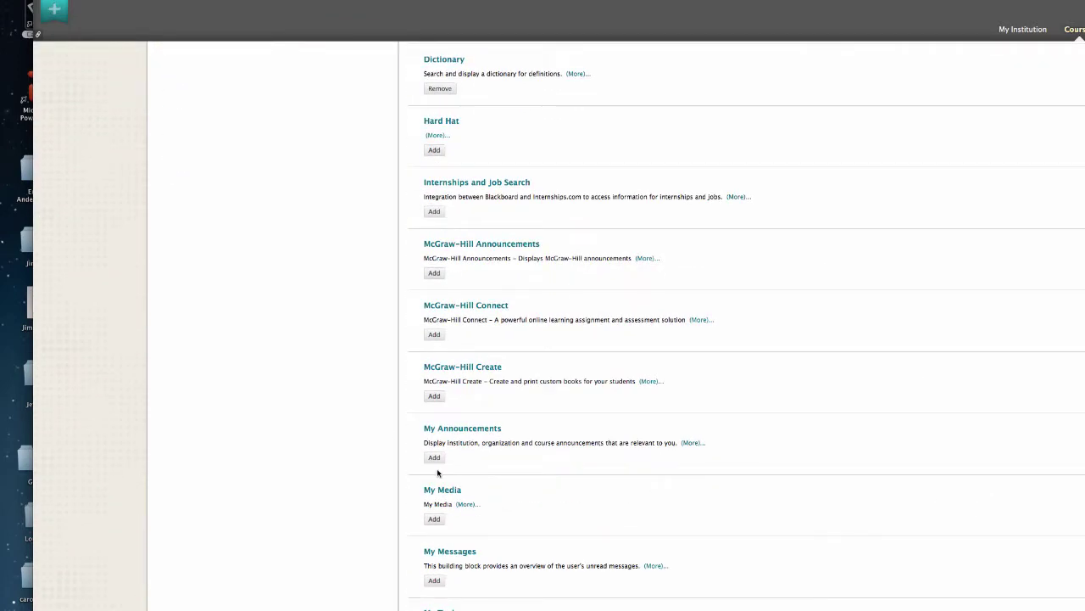
click(434, 457)
scroll(454, 474, down, 2)
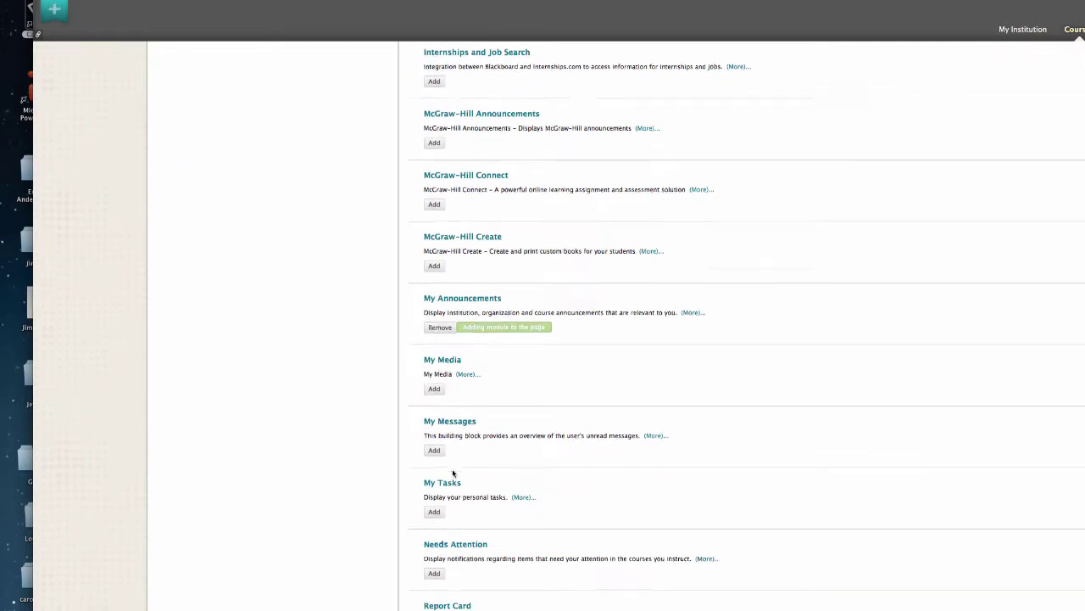
click(434, 434)
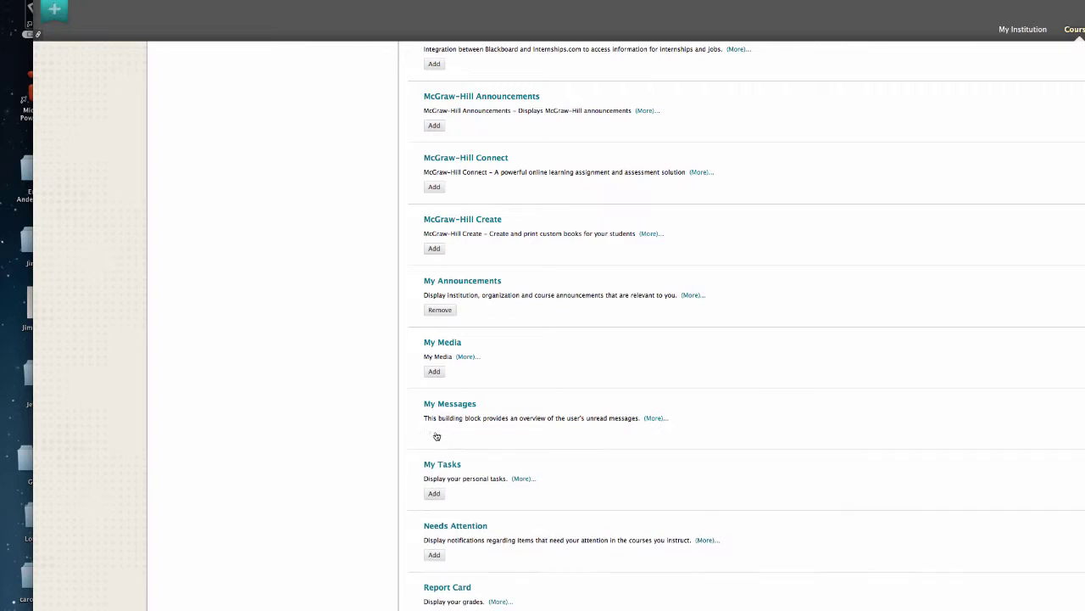
scroll(650, 547, down, 4)
scroll(644, 542, down, 3)
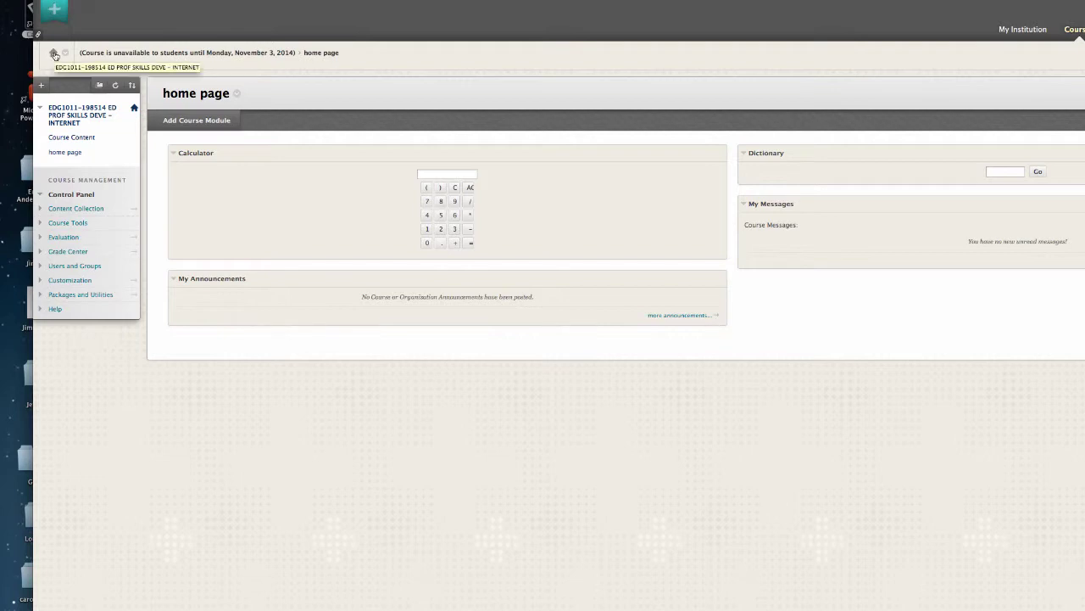
Set the course Entry Point to 'home page' under Customization > Teaching Style.
click(53, 54)
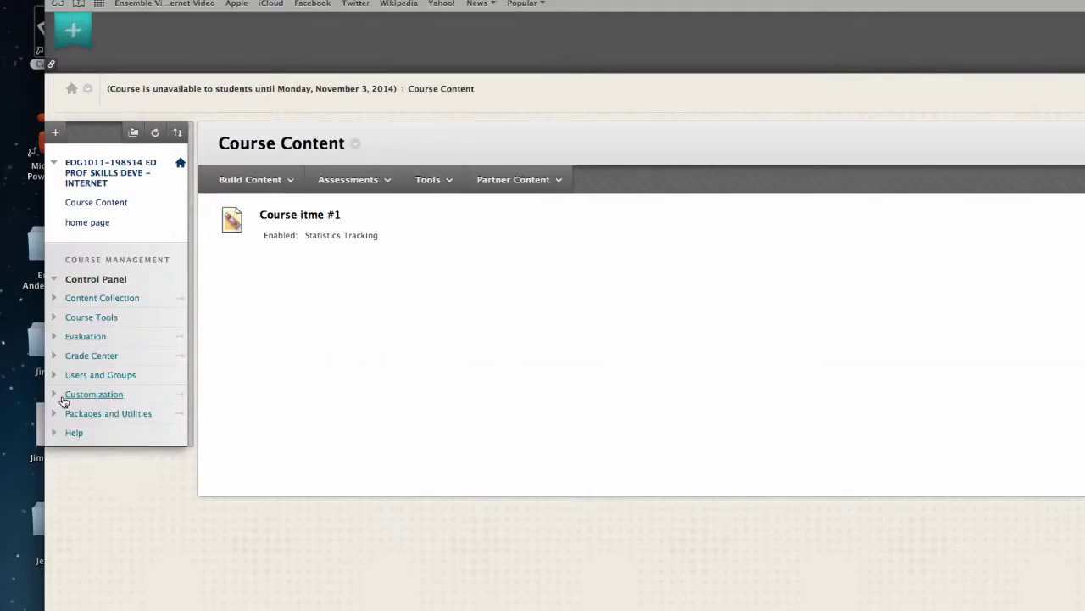
click(59, 397)
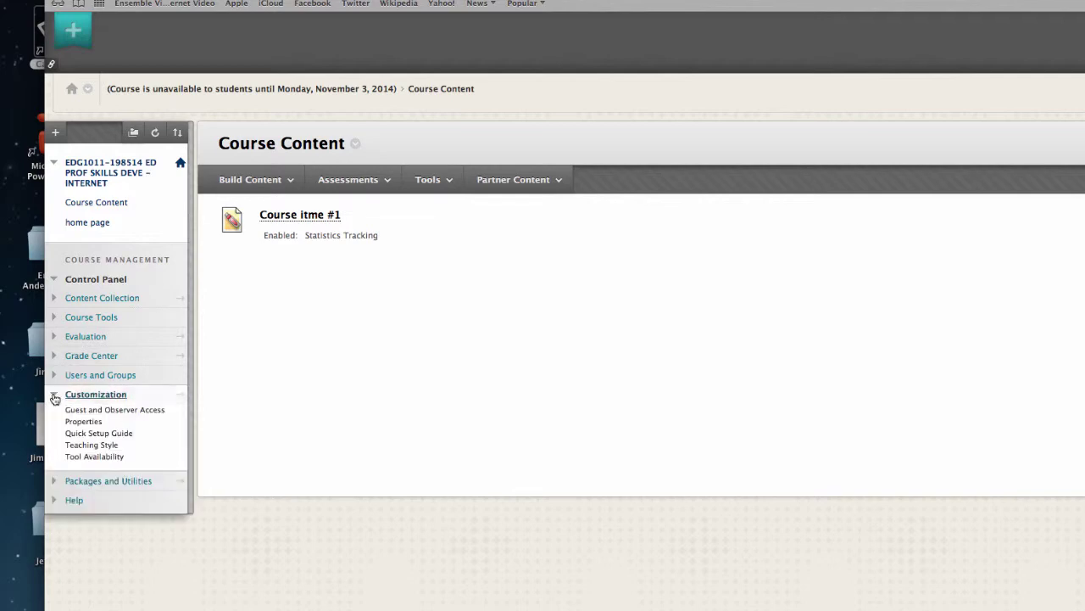
click(92, 444)
scroll(719, 252, down, 5)
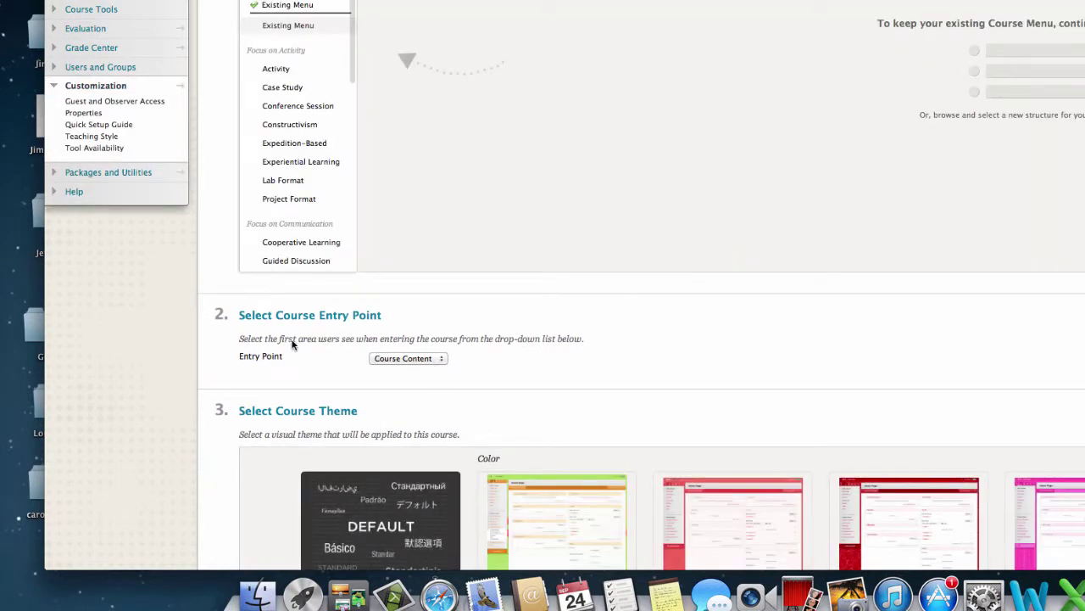
click(399, 358)
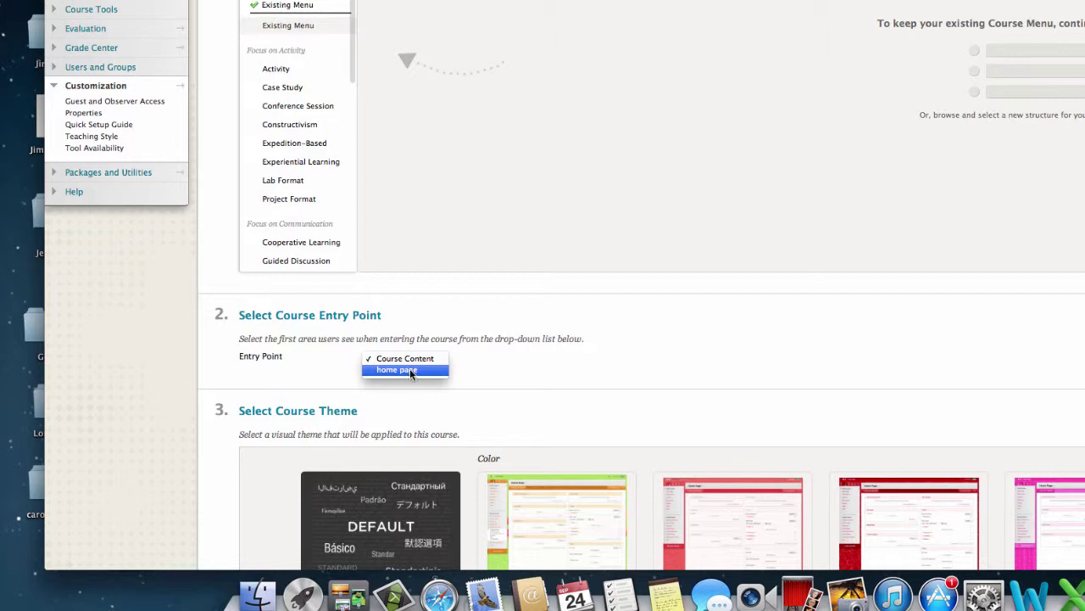
click(409, 368)
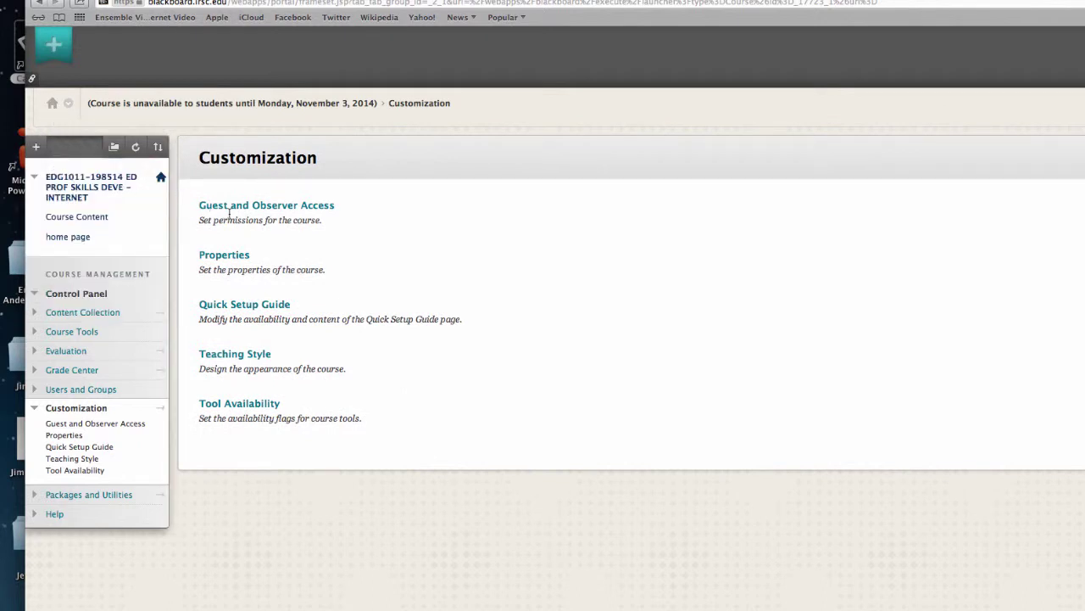
Add a course menu tool link named 'Email', type Email, available to users.
click(36, 148)
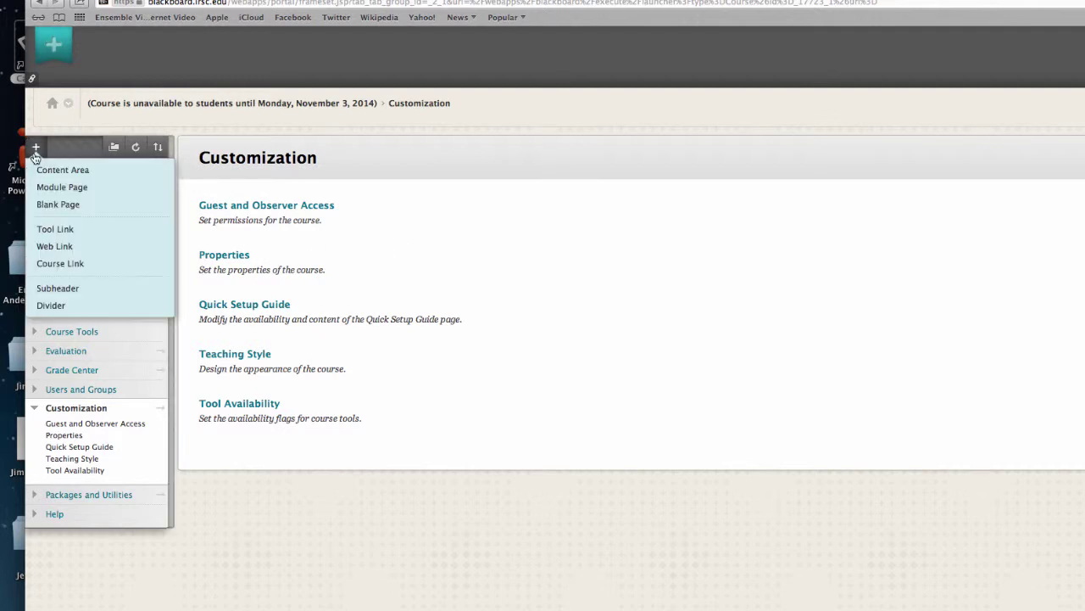
click(64, 230)
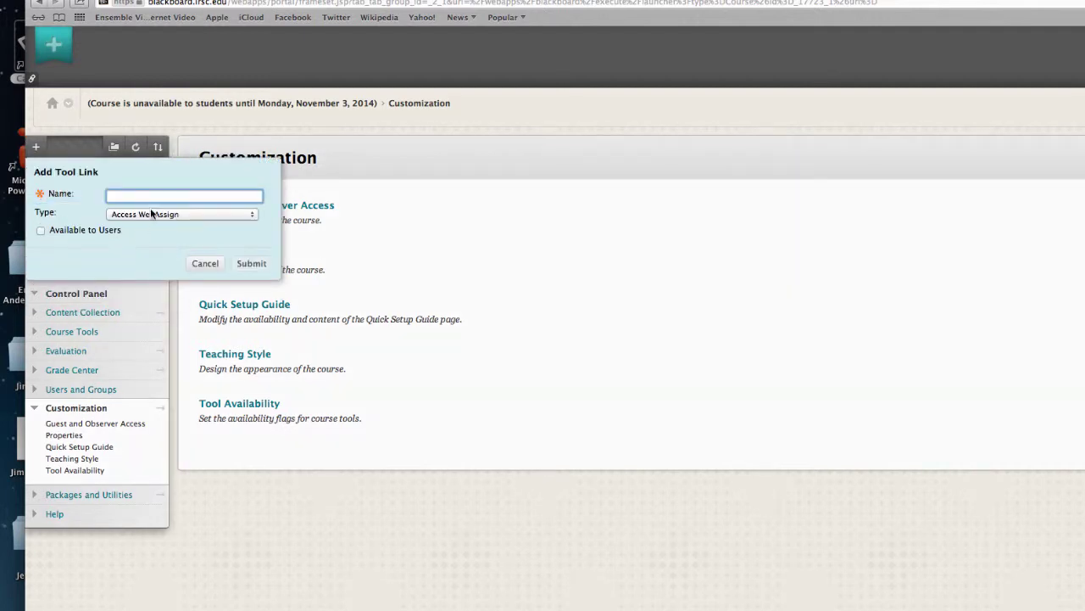
text(Email)
click(149, 215)
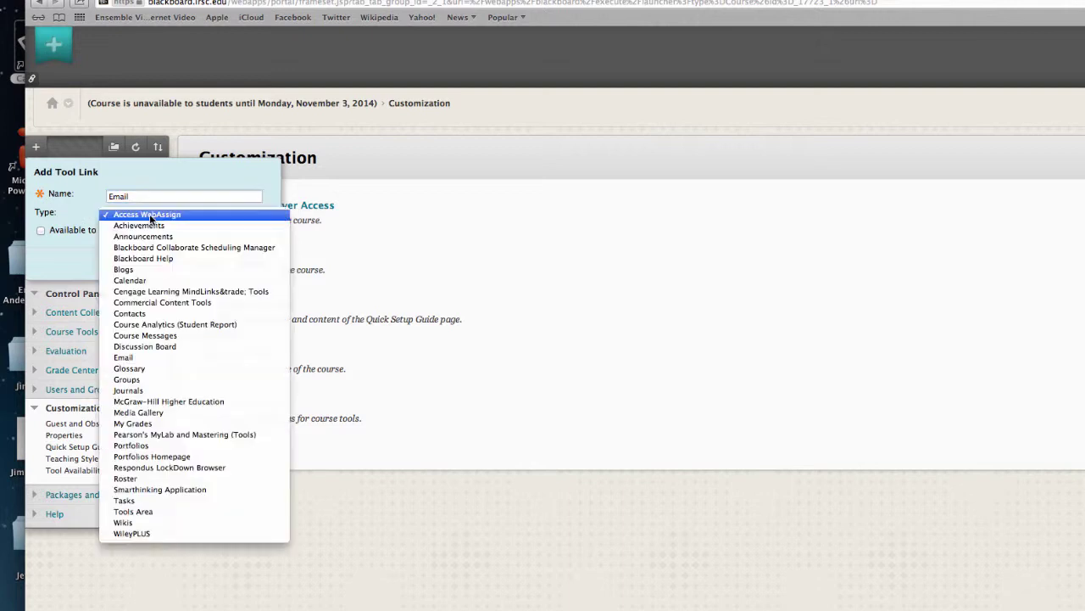
click(142, 358)
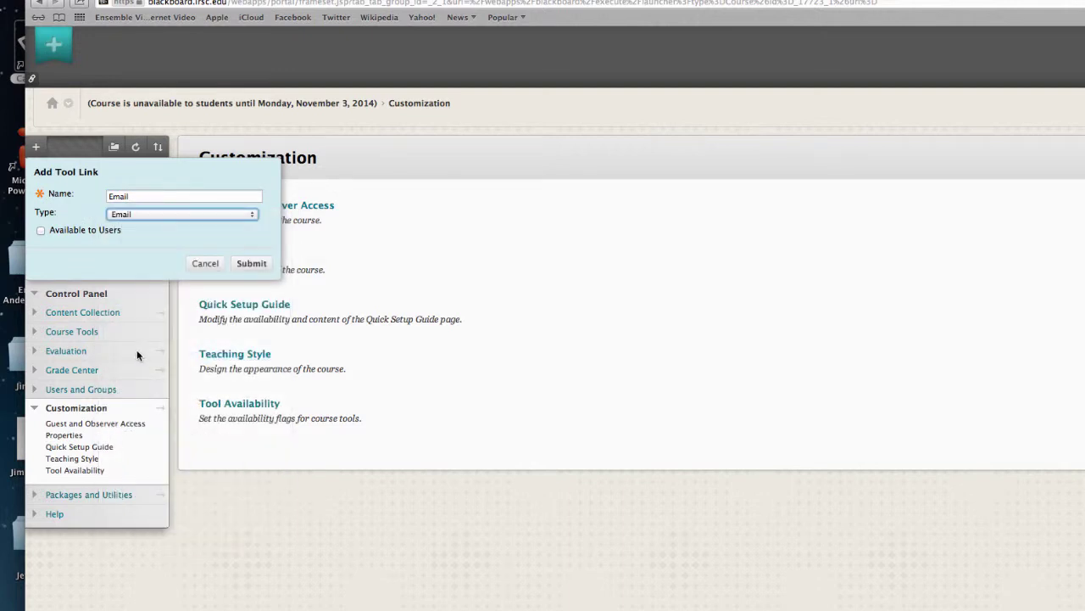
click(41, 230)
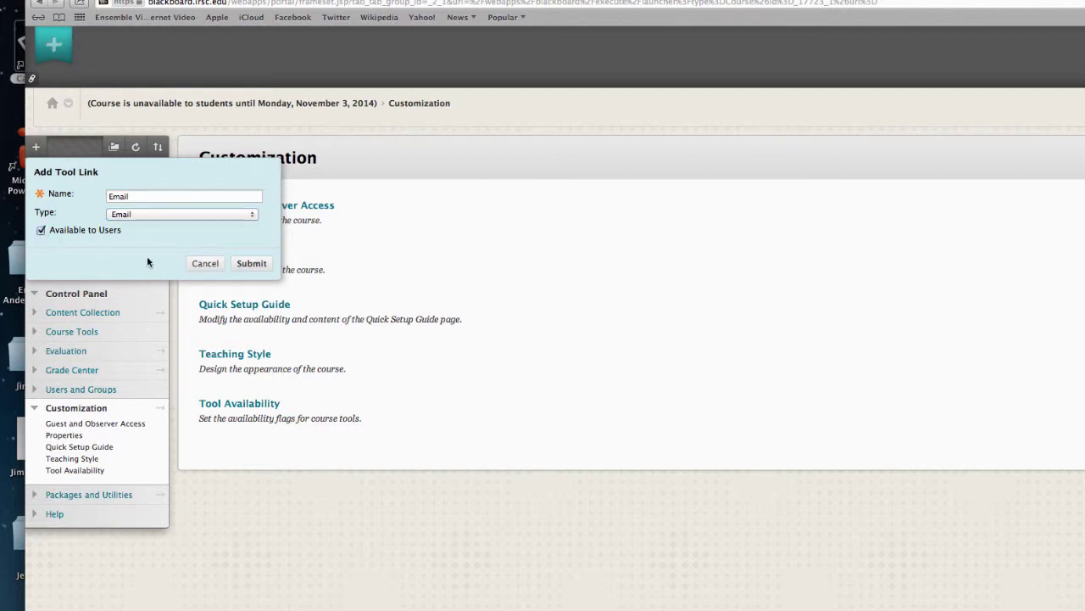
click(251, 264)
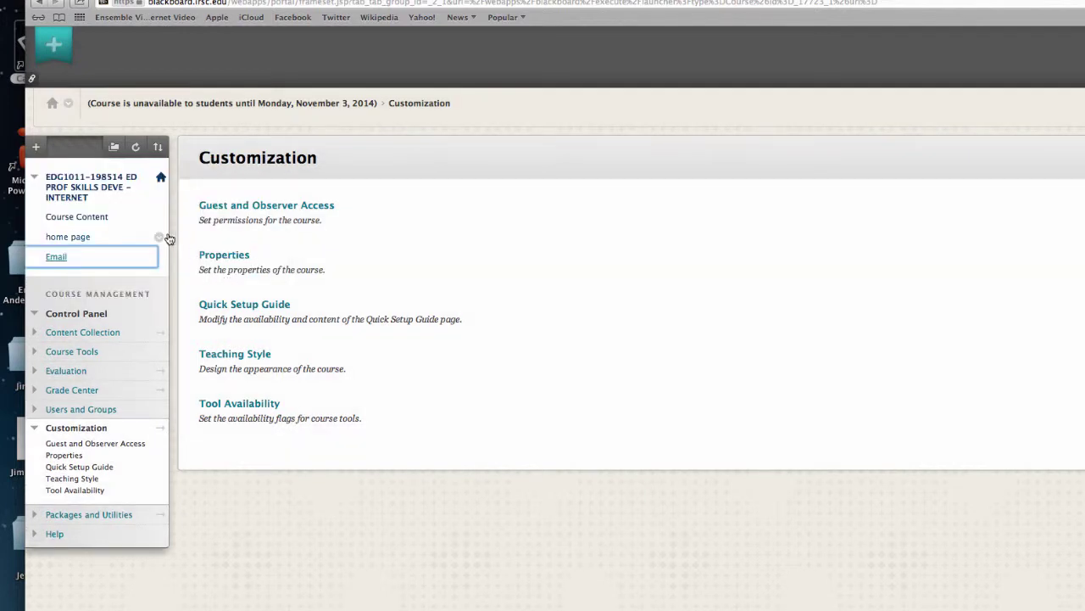
click(35, 148)
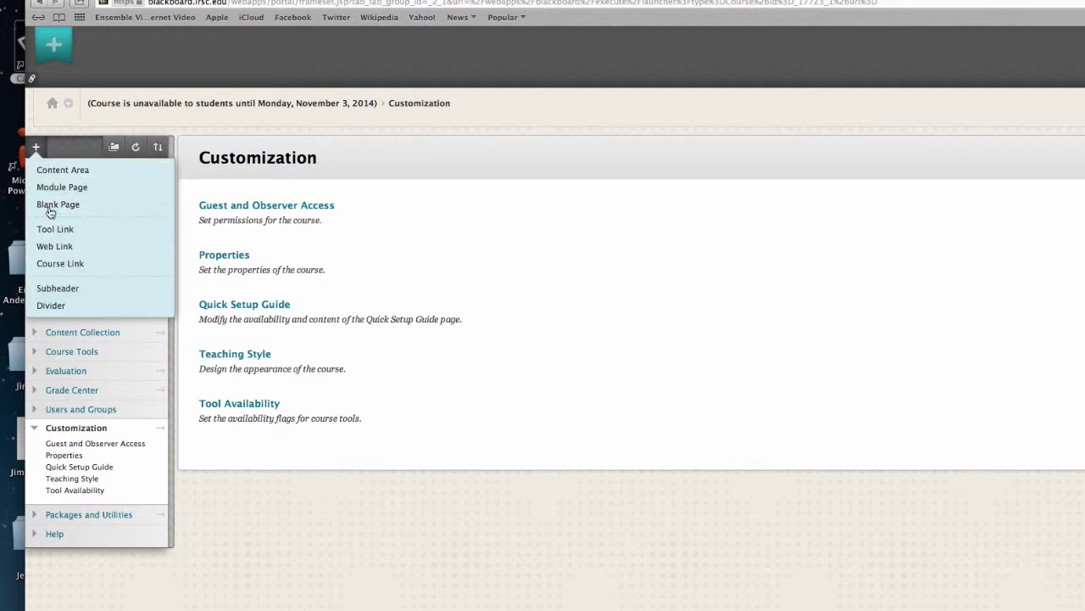
Create a course link to the 'Course itme #1' content item, available to users.
click(75, 264)
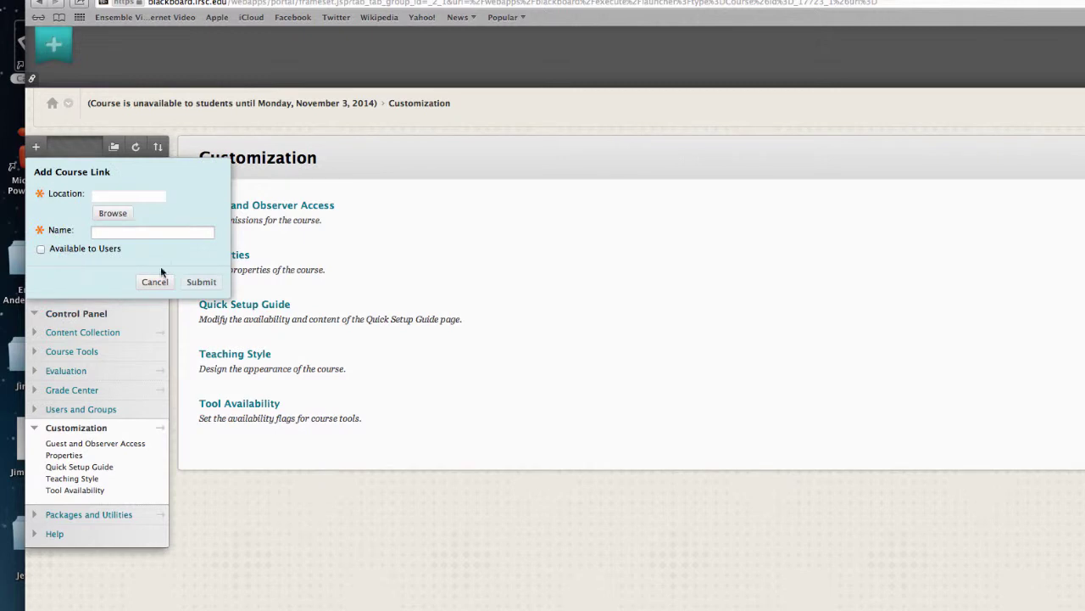
click(81, 207)
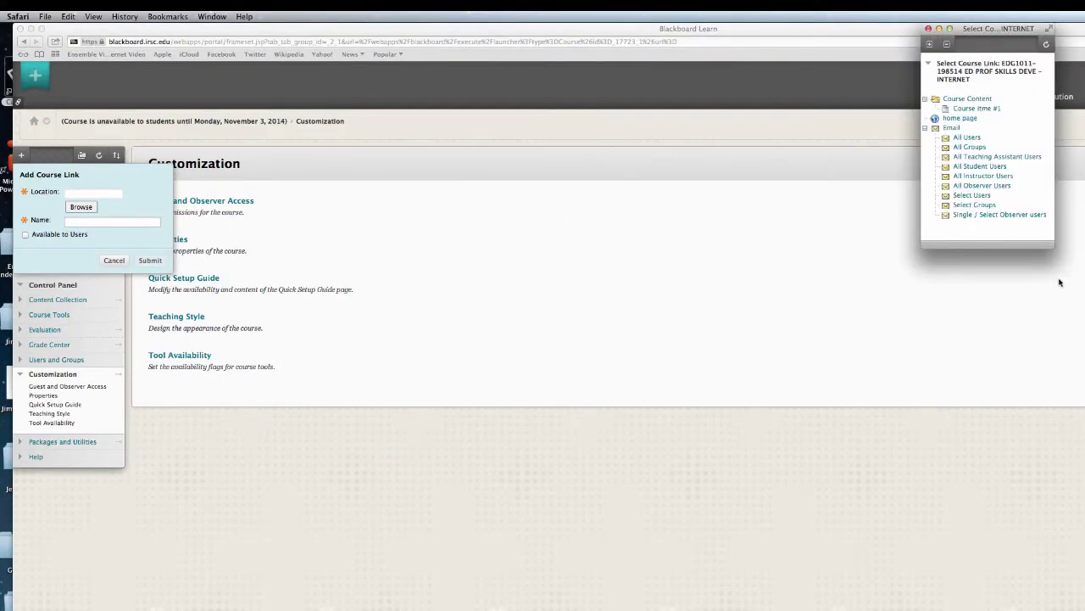
click(983, 111)
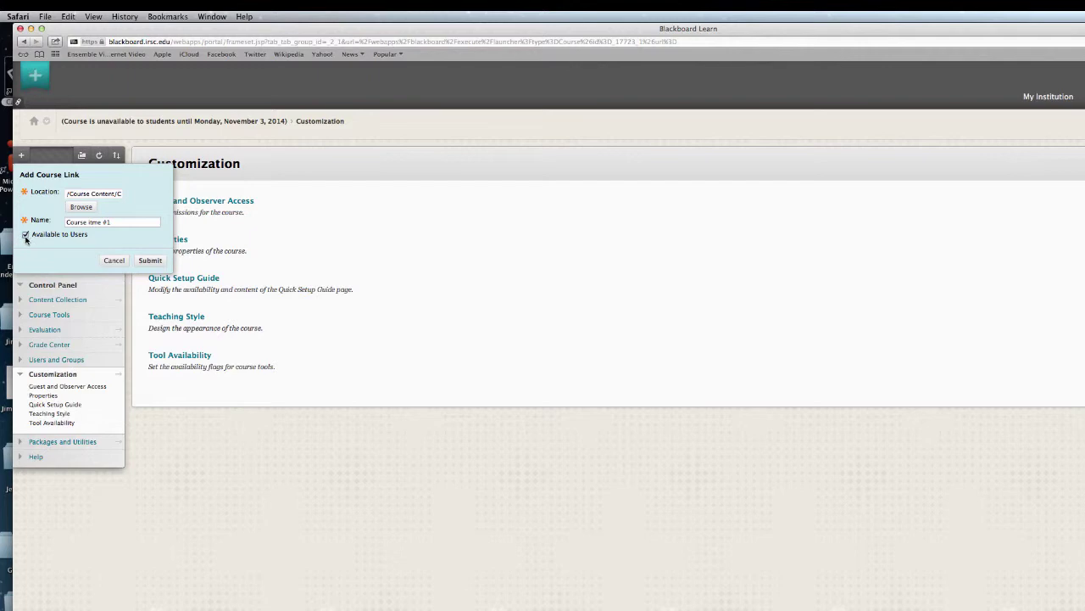
click(151, 260)
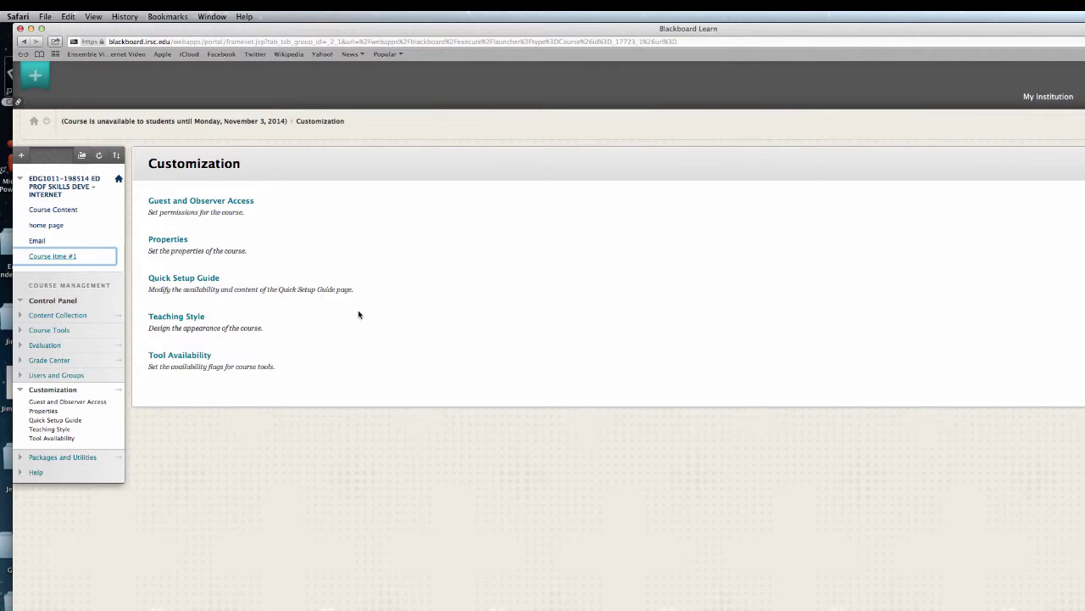
mouse_move(62, 263)
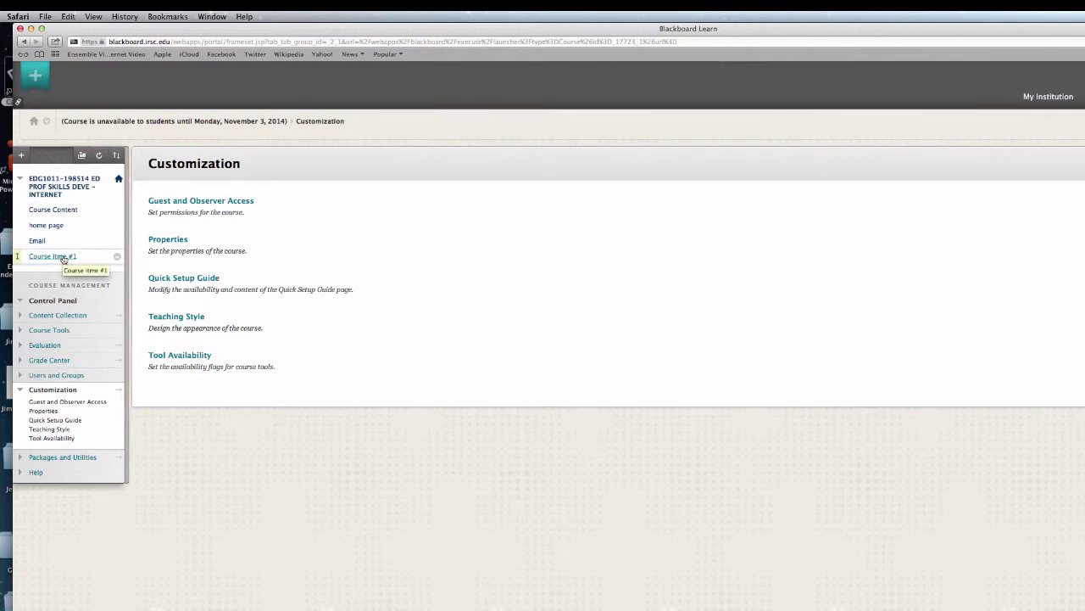
Review the embedded slides on the Course itme #1 page, then return to PowerPoint's Questions? slide.
click(63, 257)
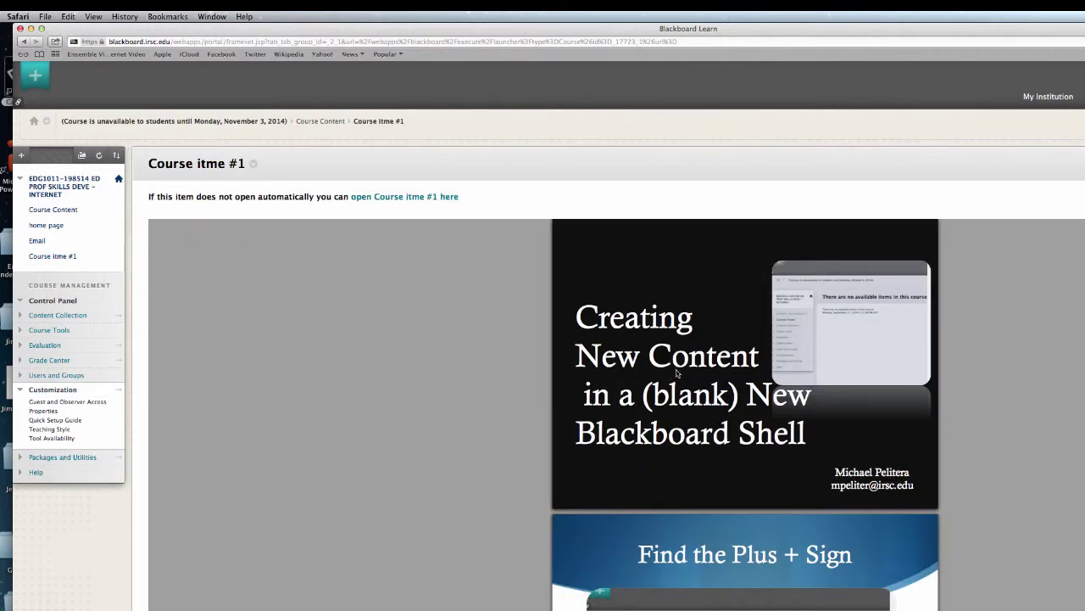
click(21, 178)
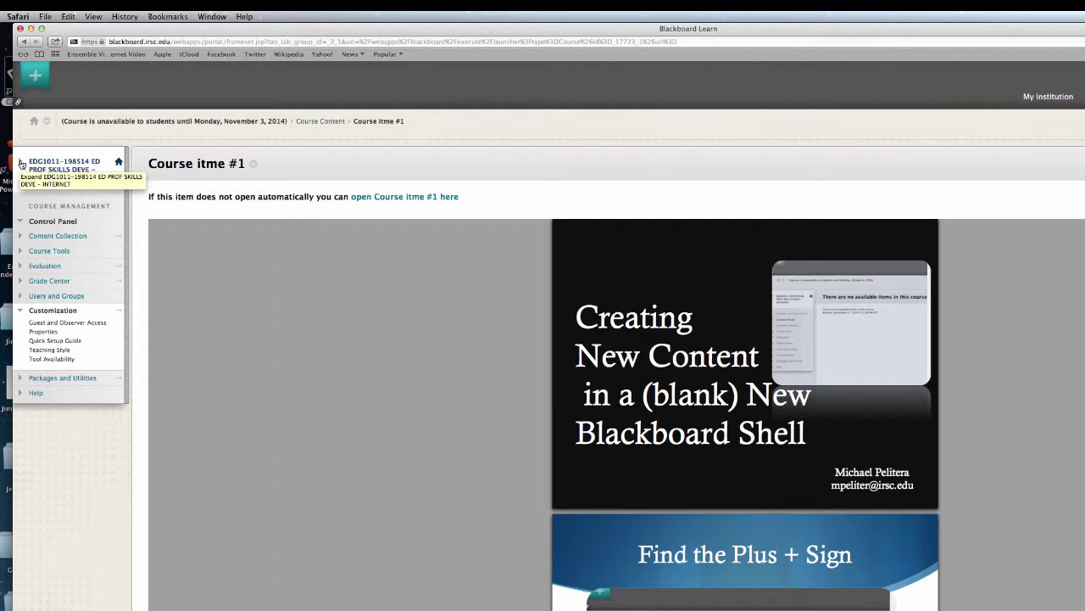
click(22, 164)
click(23, 156)
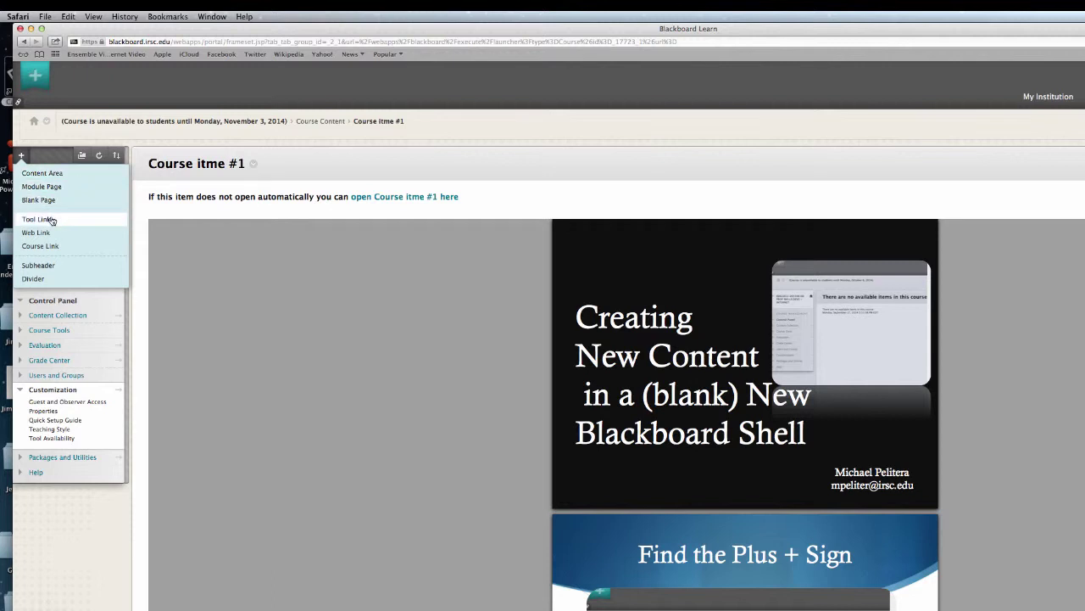
click(245, 292)
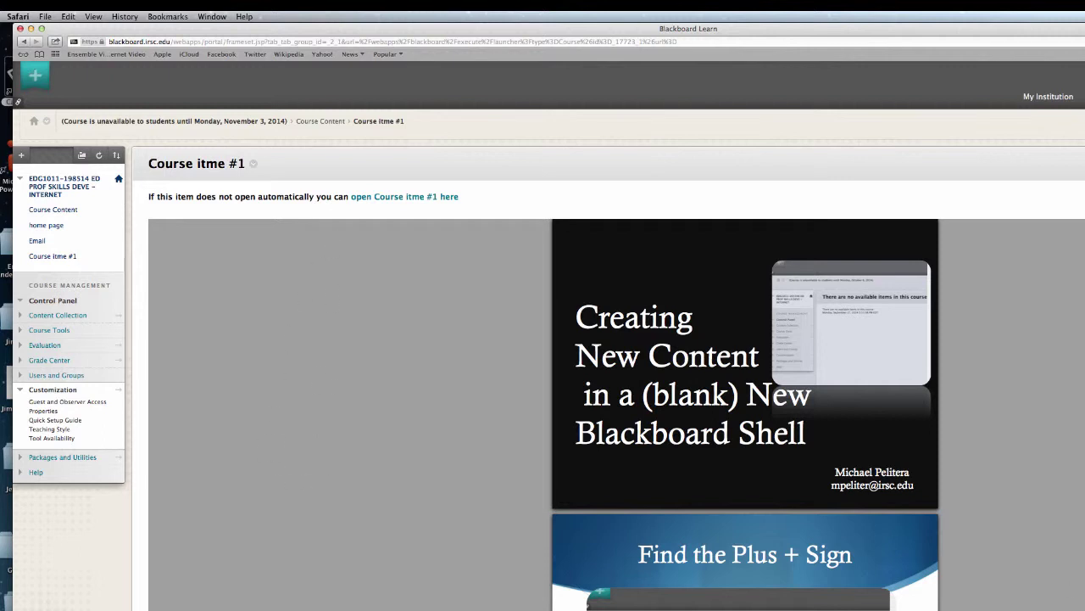
key(super+Tab)
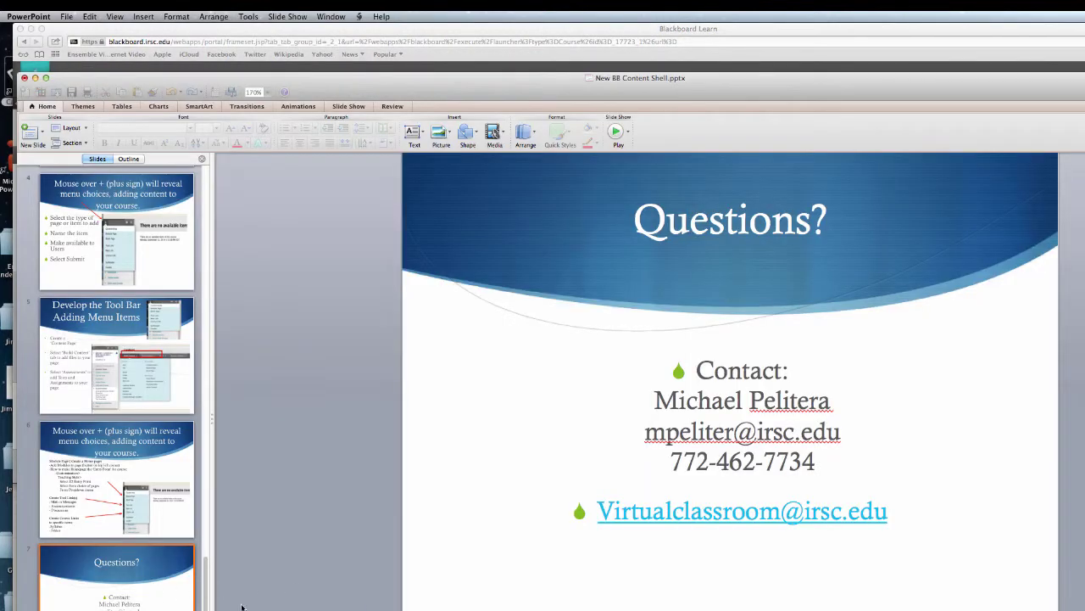